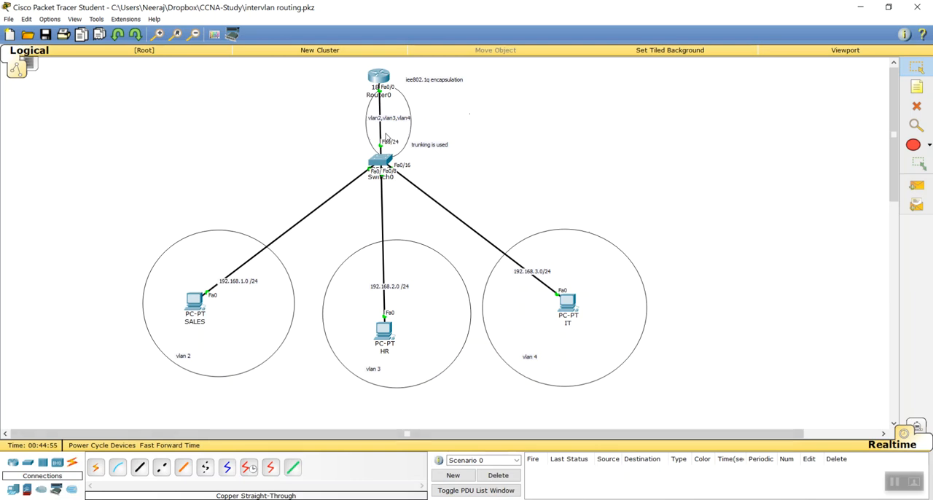
Test connectivity with simple PDUs from SALES to HR, HR to IT and IT to SALES, and clear the scenario
{"action": "mouse_move", "coordinate": [379, 166]}
{"action": "left_click", "coordinate": [910, 187]}
{"action": "left_click", "coordinate": [193, 303]}
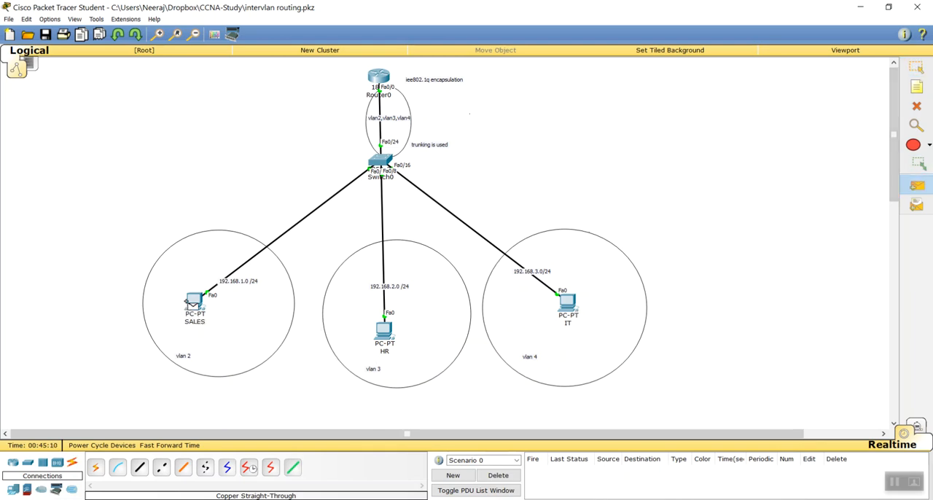
{"action": "left_click", "coordinate": [381, 332]}
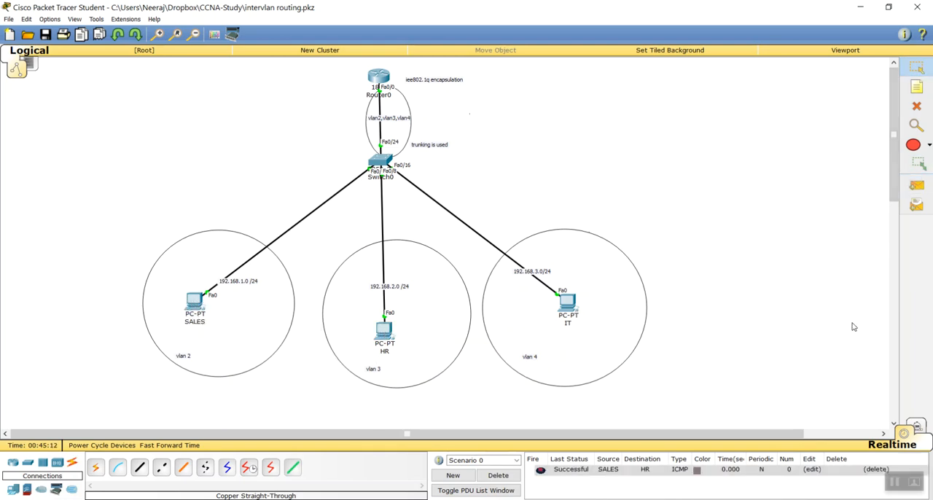
{"action": "left_click", "coordinate": [383, 329]}
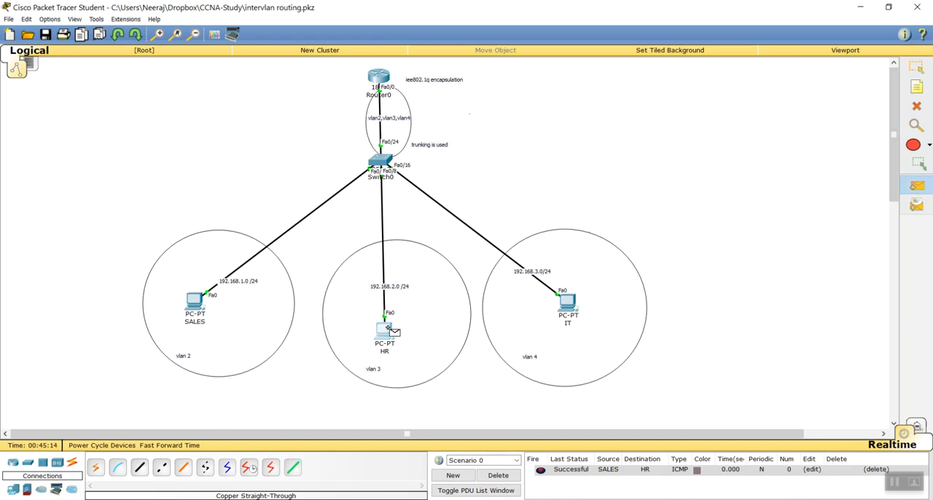
{"action": "left_click", "coordinate": [569, 315]}
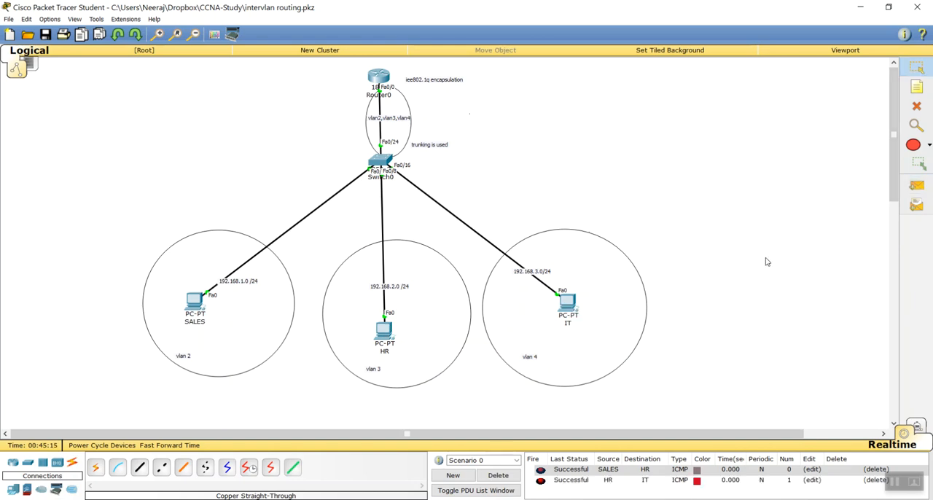
{"action": "left_click", "coordinate": [917, 185]}
{"action": "left_click", "coordinate": [568, 311]}
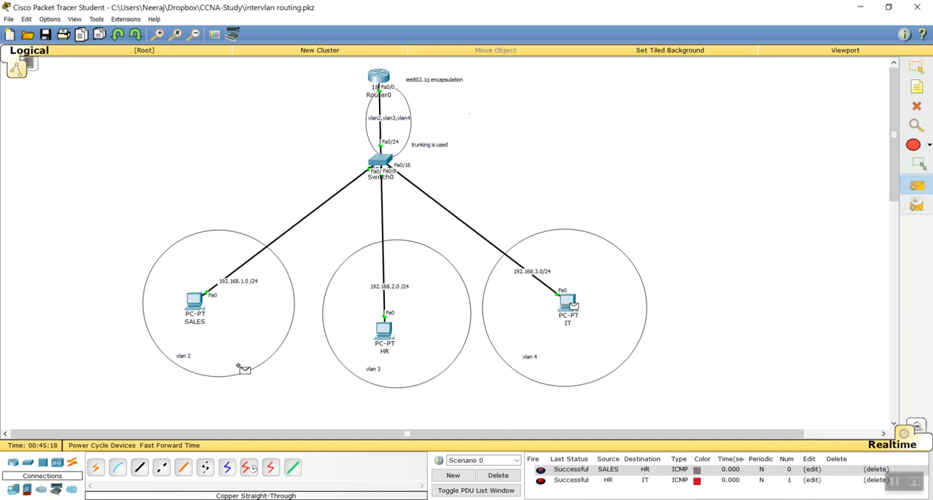
{"action": "left_click", "coordinate": [195, 303]}
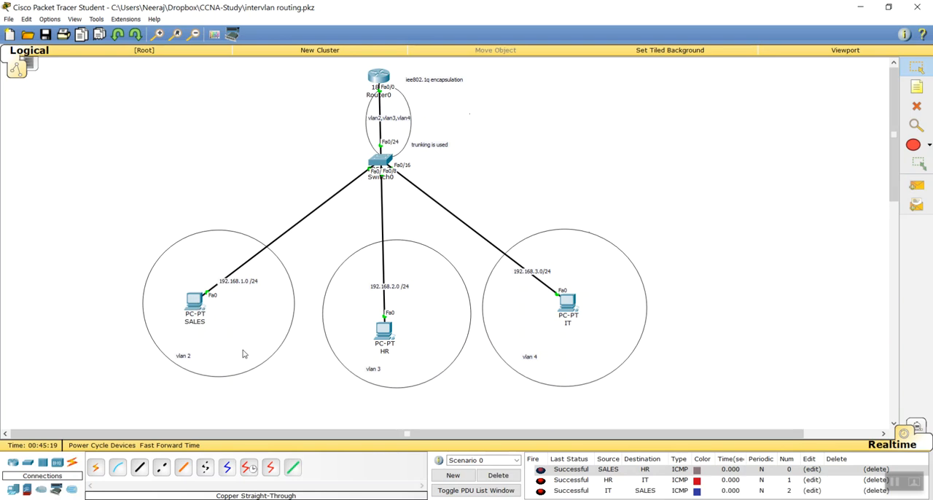
{"action": "left_click", "coordinate": [499, 475]}
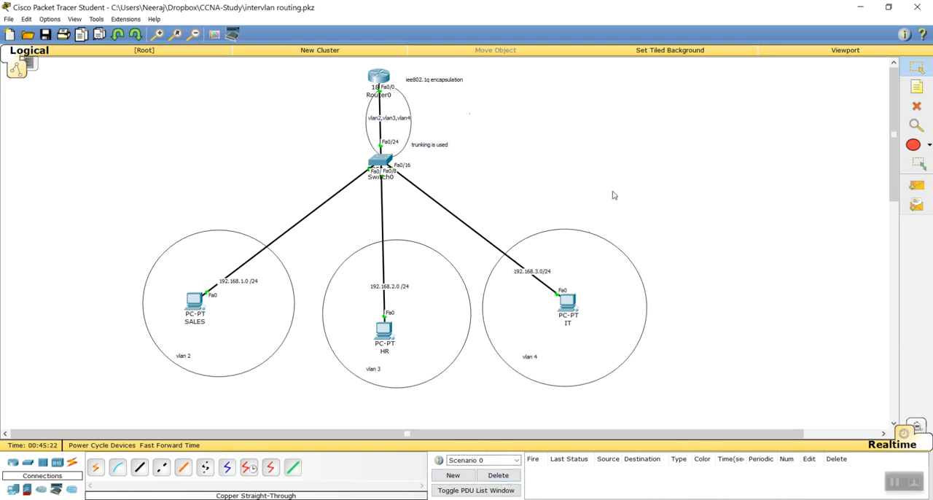
Open Switch0's command line full size and enter interface configuration mode for fastEthernet 0/24
{"action": "left_click", "coordinate": [381, 165]}
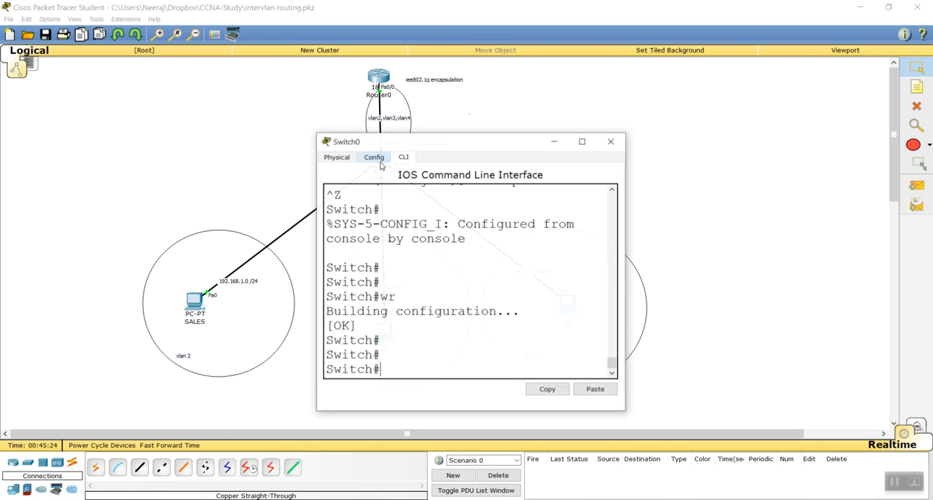
{"action": "double_click", "coordinate": [476, 146]}
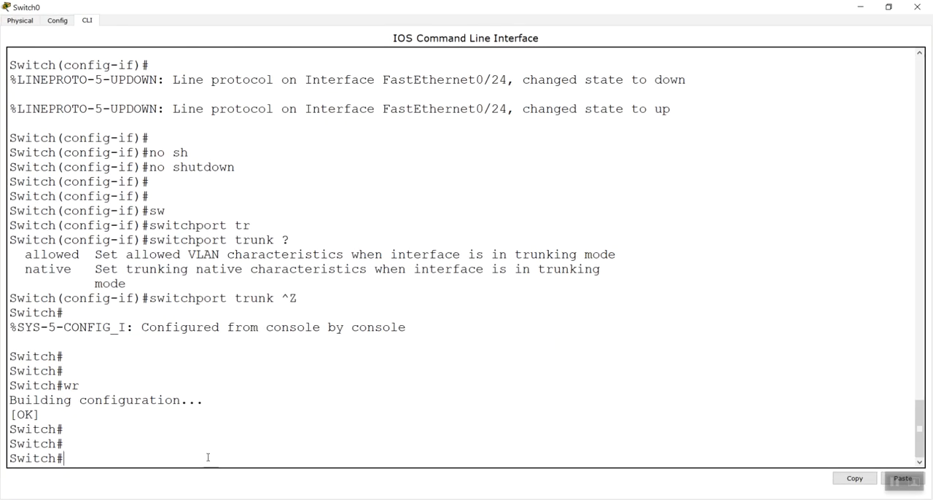
{"action": "type", "text": "conf t"}
{"action": "key", "text": "Return"}
{"action": "type", "text": "inter"}
{"action": "key", "text": "Tab"}
{"action": "type", "text": "f"}
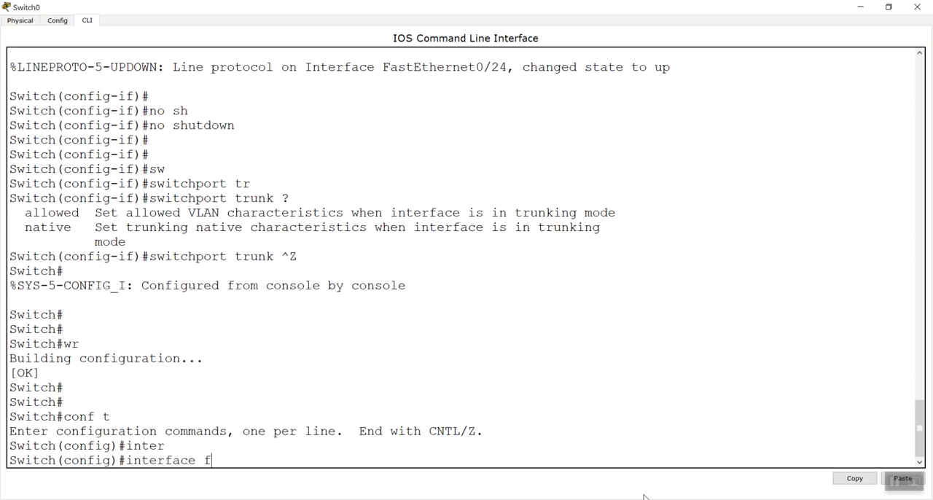
{"action": "key", "text": "Tab"}
{"action": "type", "text": "0/24"}
{"action": "key", "text": "Return"}
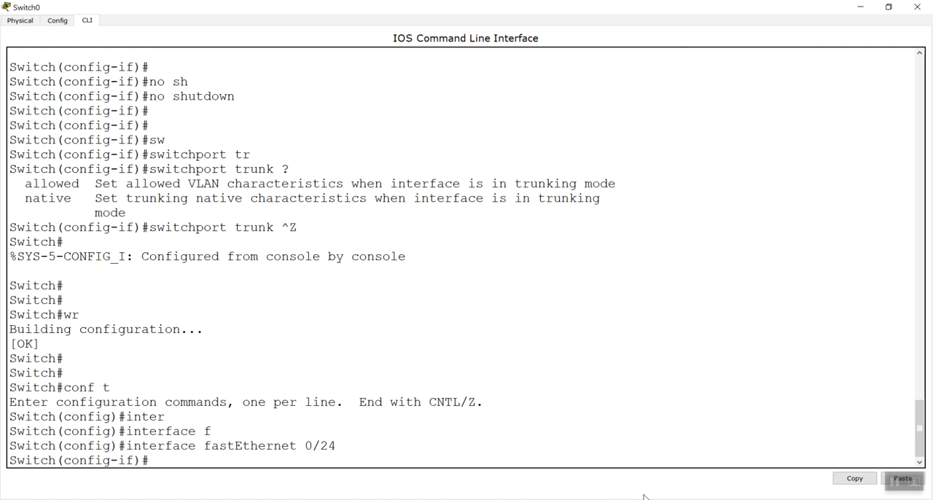
Set the fastEthernet 0/24 interface to trunk mode with switchport mode trunk
{"action": "type", "text": "sw"}
{"action": "key", "text": "Tab"}
{"action": "type", "text": "mo"}
{"action": "key", "text": "Tab"}
{"action": "type", "text": "tr"}
{"action": "key", "text": "Tab"}
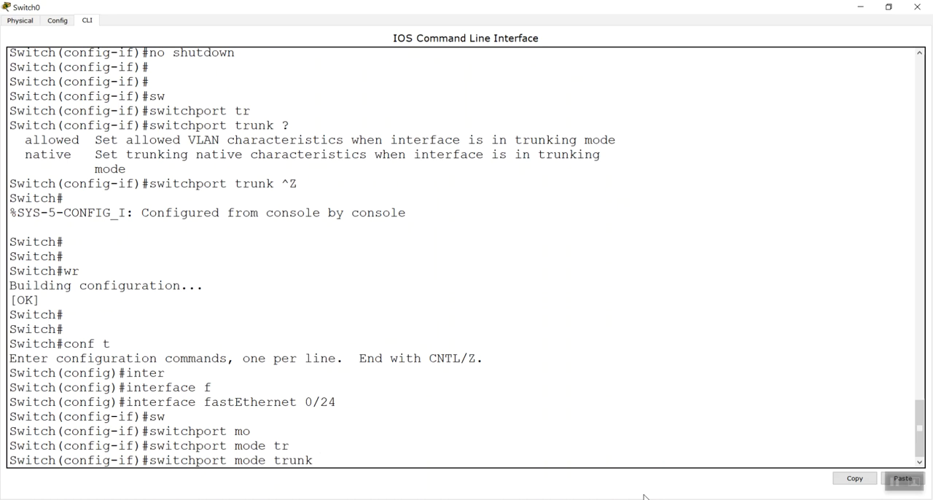
{"action": "key", "text": "Return"}
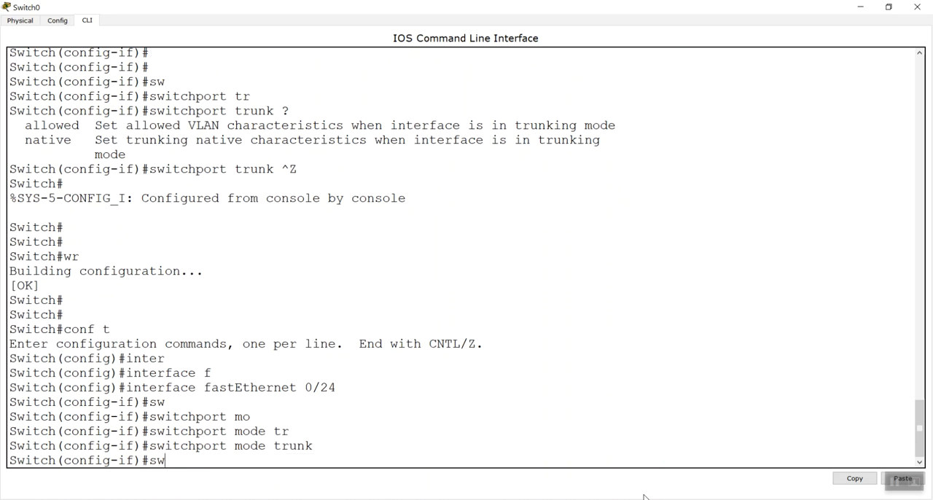
Build the command switchport trunk allowed vlan, listing the help options after trunk, allowed and vlan
{"action": "type", "text": "sw"}
{"action": "key", "text": "Tab"}
{"action": "type", "text": "tr"}
{"action": "key", "text": "Tab"}
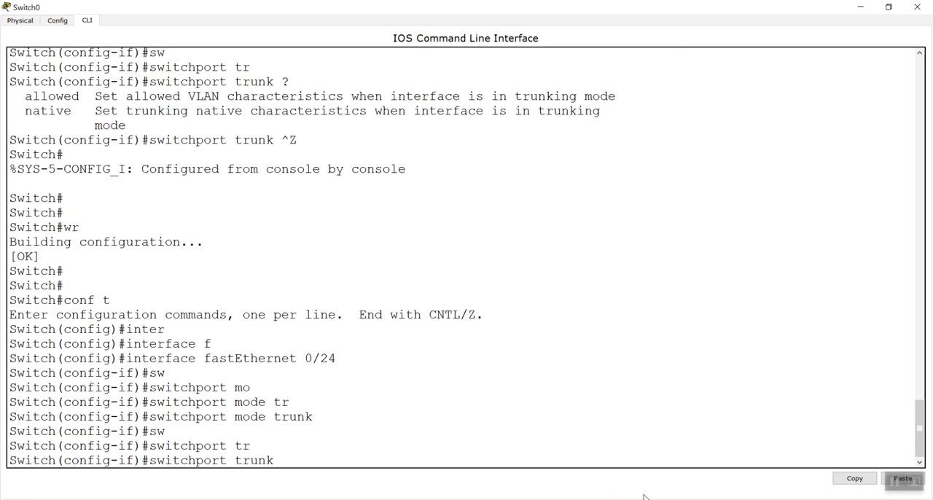
{"action": "type", "text": "?"}
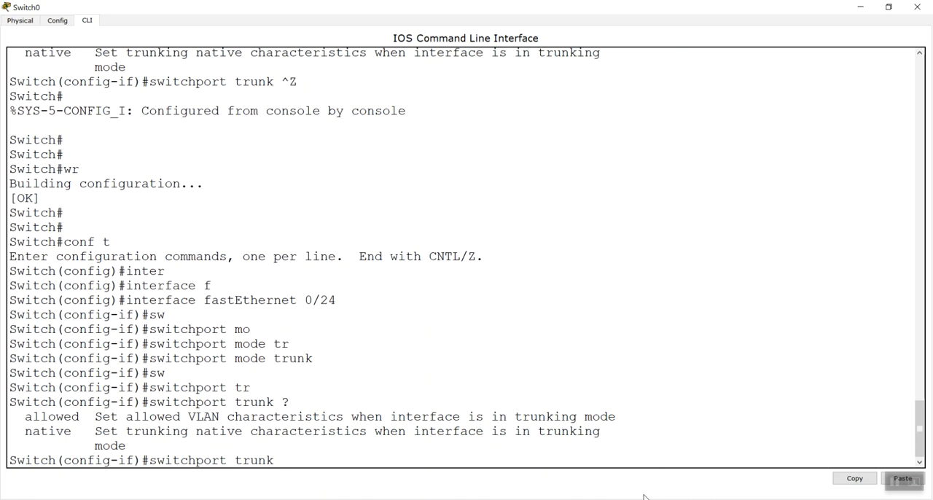
{"action": "type", "text": "al"}
{"action": "key", "text": "Tab"}
{"action": "type", "text": "?"}
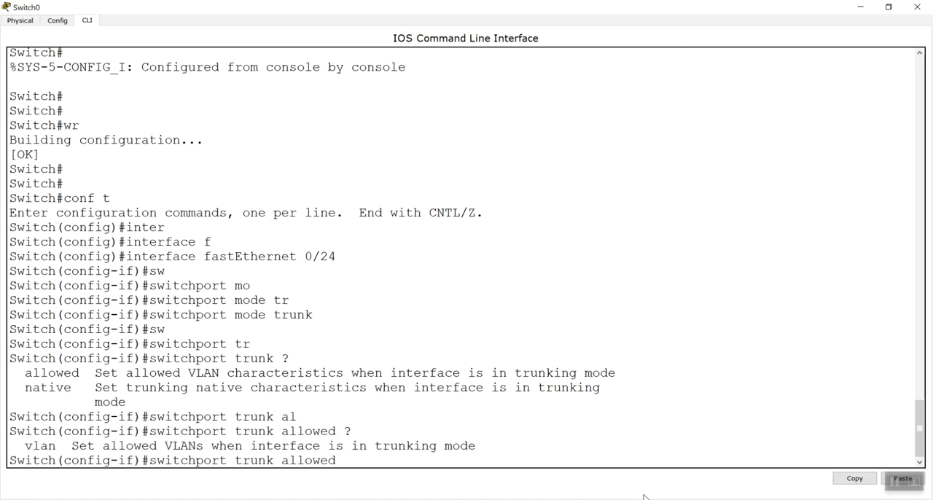
{"action": "type", "text": "v"}
{"action": "key", "text": "Tab"}
{"action": "type", "text": "?"}
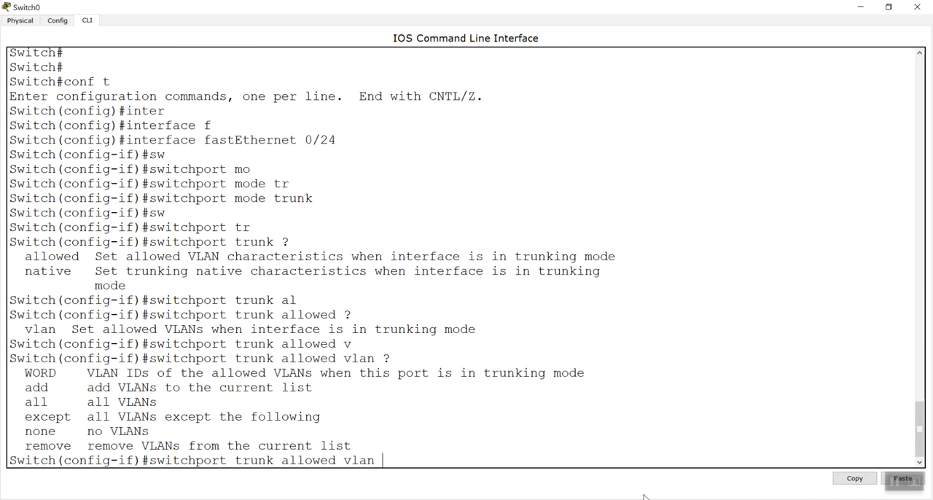
{"action": "type", "text": "re"}
Complete and run the allowed-VLAN command to remove VLAN 2 from the fastEthernet 0/24 trunk
{"action": "key", "text": "Tab"}
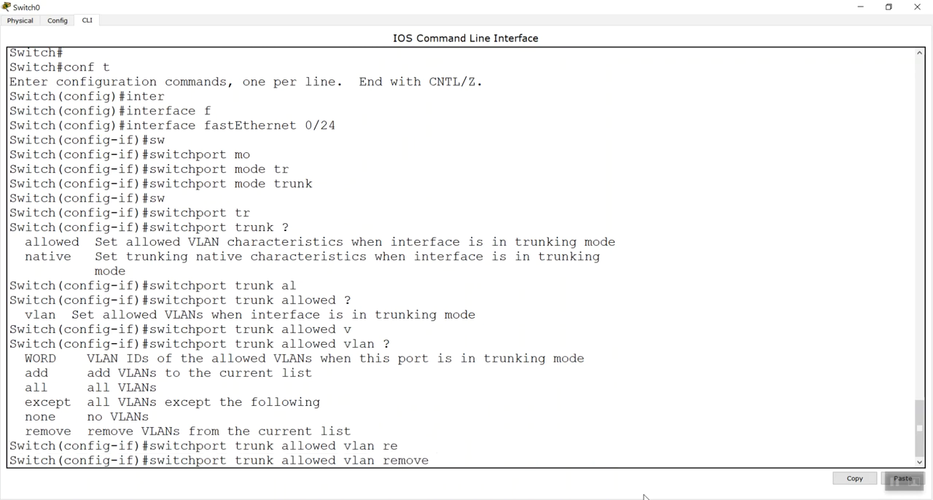
{"action": "type", "text": "2"}
{"action": "key", "text": "Return"}
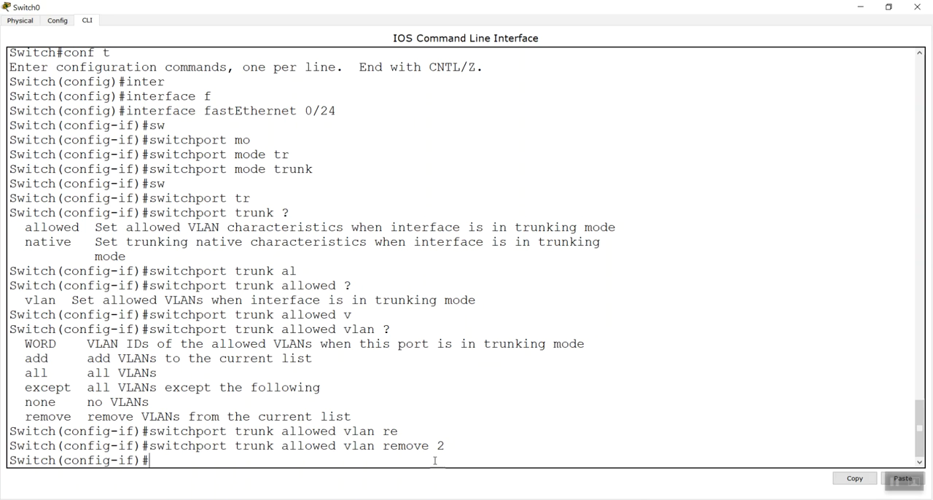
Minimize the switch console, send simple PDUs from SALES to HR, to IT and to HR again, and clear the scenario
{"action": "left_click", "coordinate": [860, 6]}
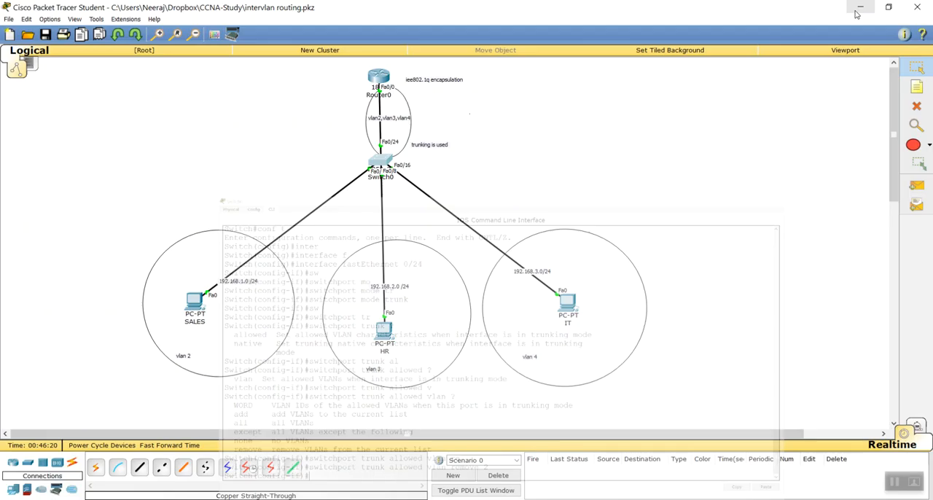
{"action": "left_click", "coordinate": [917, 185]}
{"action": "left_click", "coordinate": [195, 302]}
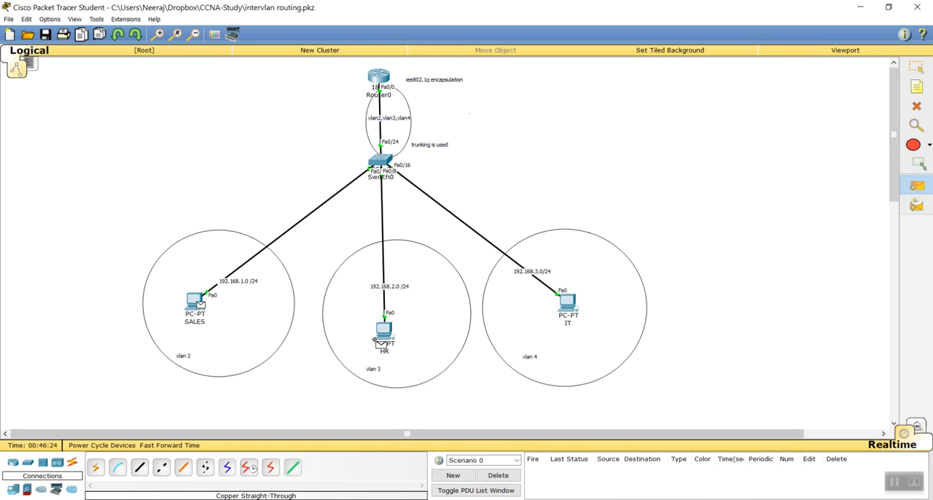
{"action": "left_click", "coordinate": [384, 334]}
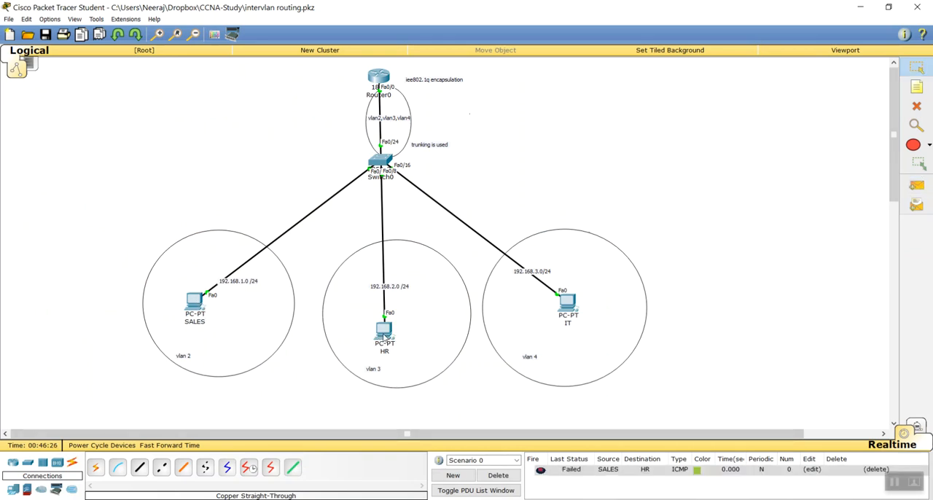
{"action": "left_click", "coordinate": [917, 185]}
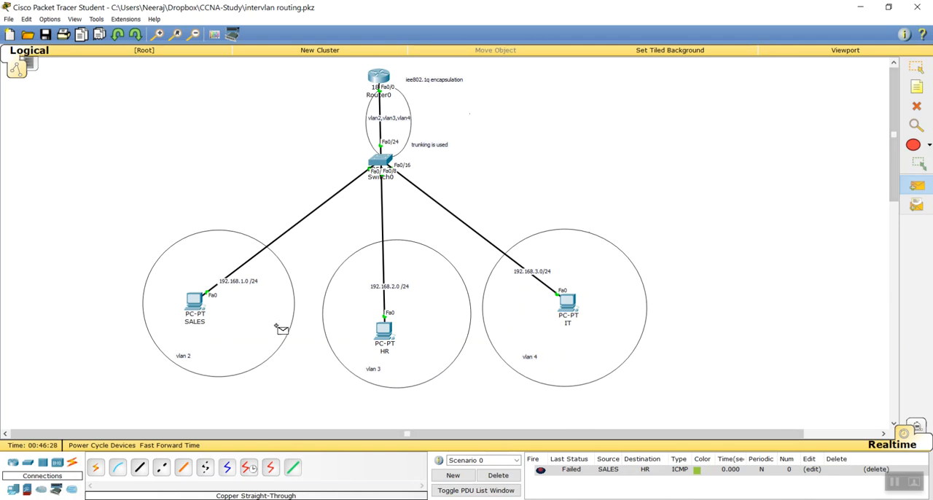
{"action": "left_click", "coordinate": [204, 303]}
{"action": "left_click", "coordinate": [567, 302]}
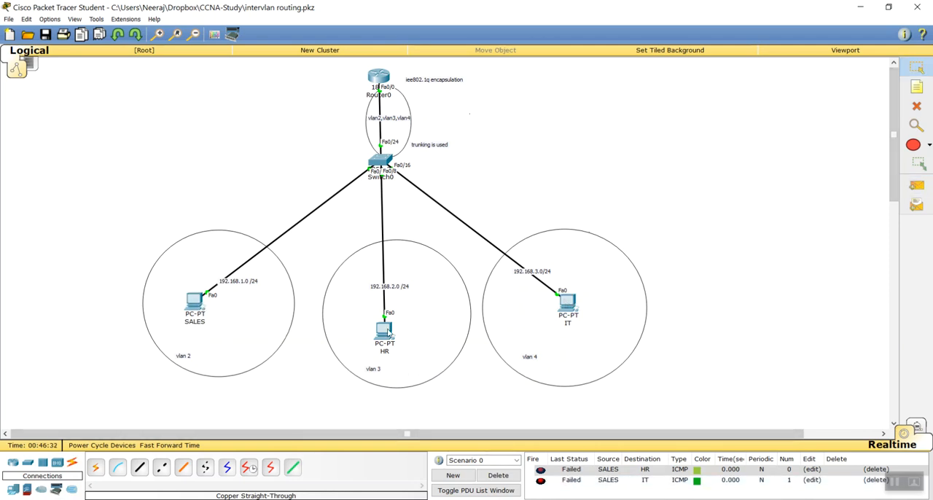
{"action": "left_click", "coordinate": [917, 185]}
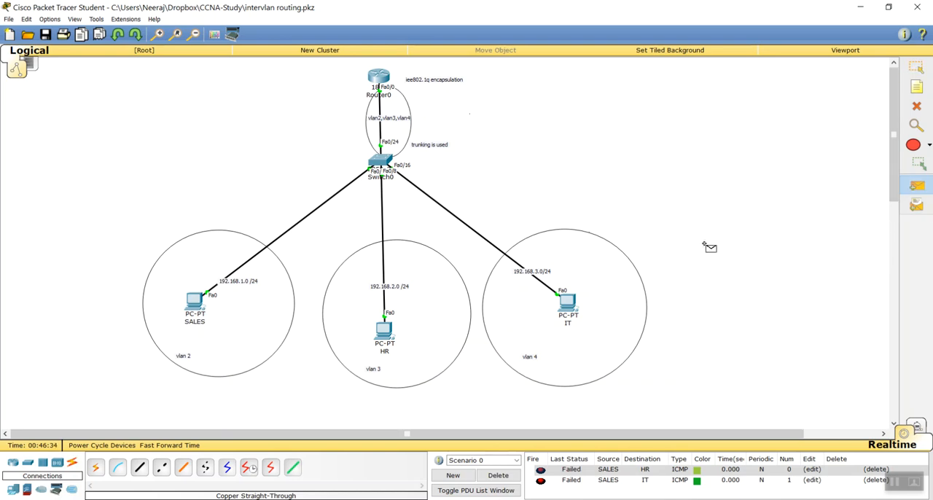
{"action": "left_click", "coordinate": [195, 309]}
{"action": "left_click", "coordinate": [381, 332]}
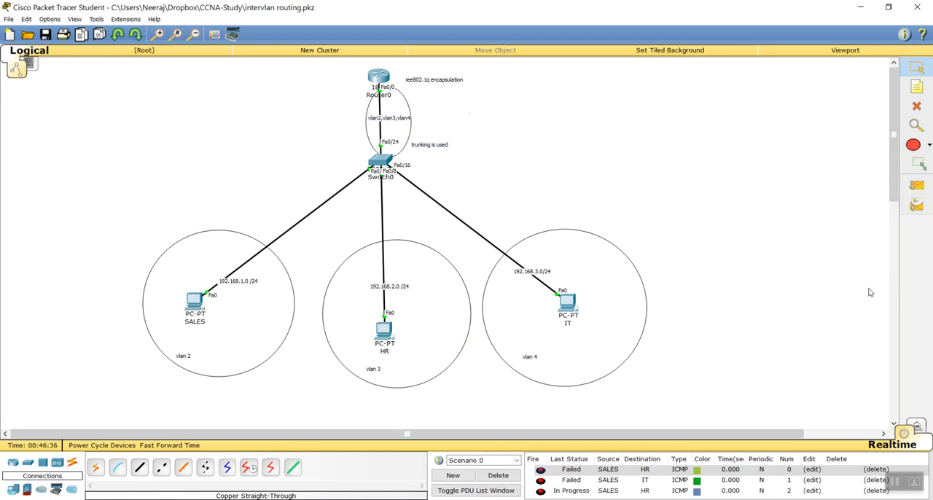
{"action": "left_click", "coordinate": [499, 475]}
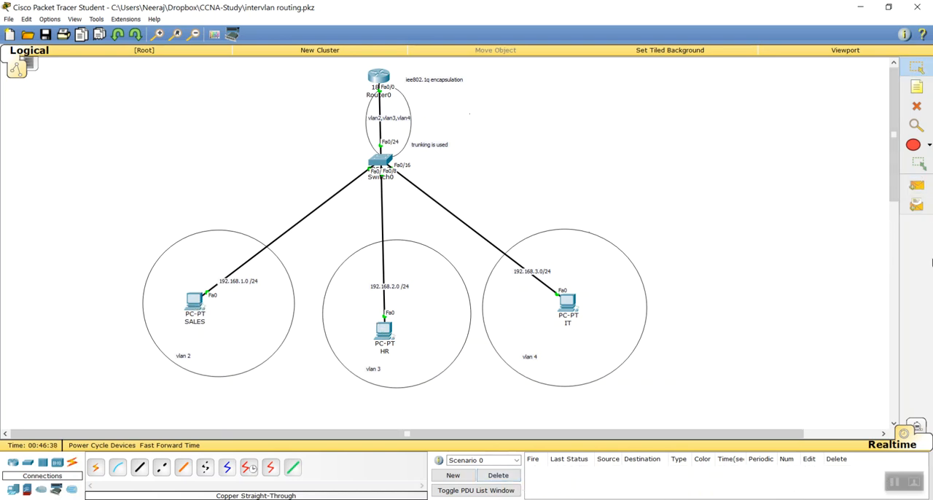
Test simple PDUs from SALES to IT, HR to IT and IT to HR, and clear the scenario
{"action": "left_click", "coordinate": [917, 185]}
{"action": "left_click", "coordinate": [195, 302]}
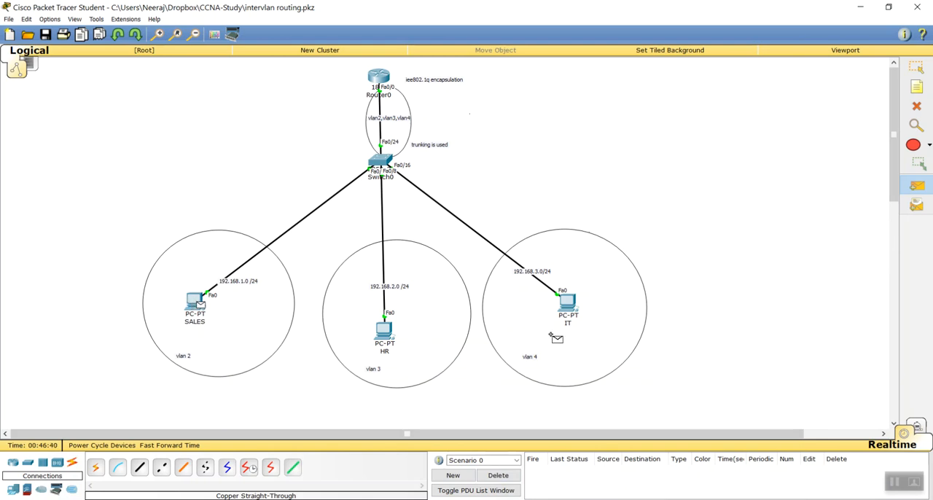
{"action": "left_click", "coordinate": [576, 309]}
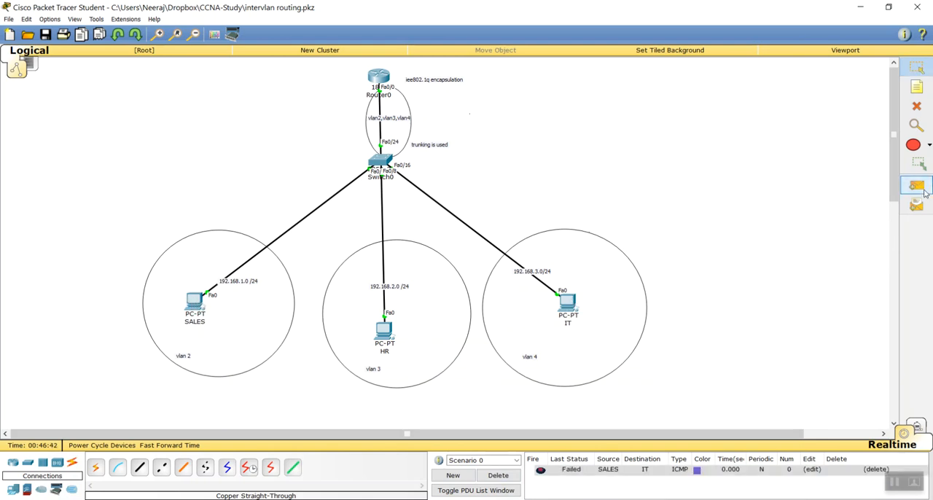
{"action": "left_click", "coordinate": [384, 332]}
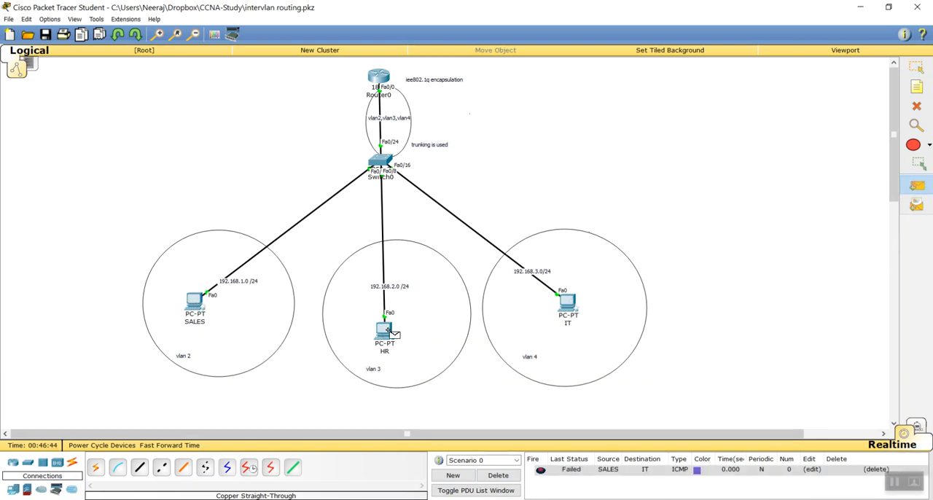
{"action": "left_click", "coordinate": [568, 302]}
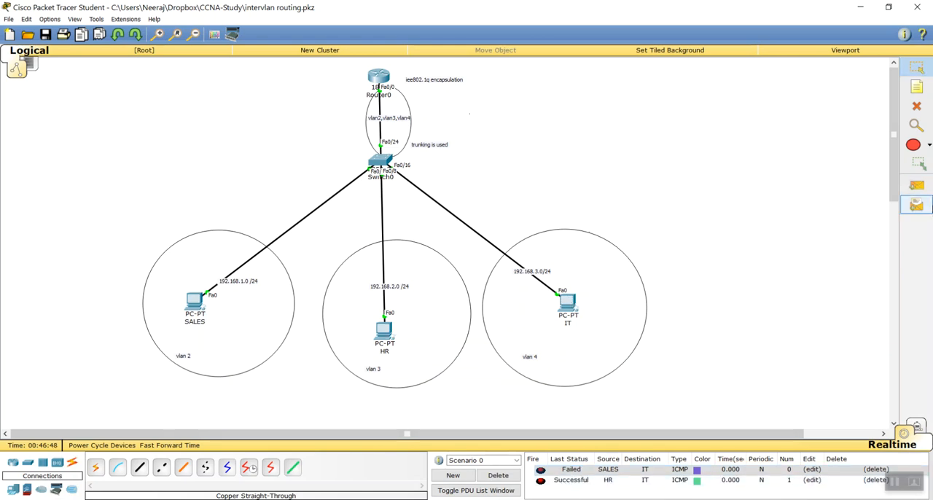
{"action": "left_click", "coordinate": [916, 185]}
{"action": "left_click", "coordinate": [568, 302]}
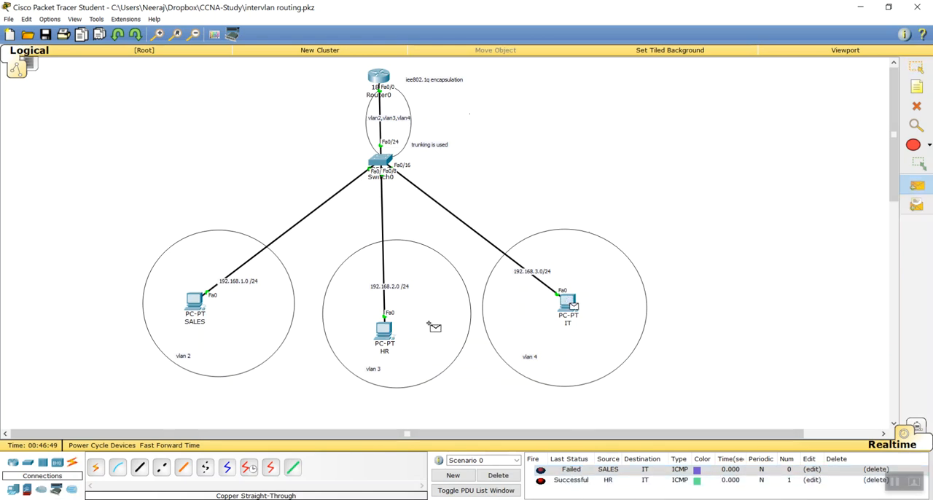
{"action": "left_click", "coordinate": [384, 332]}
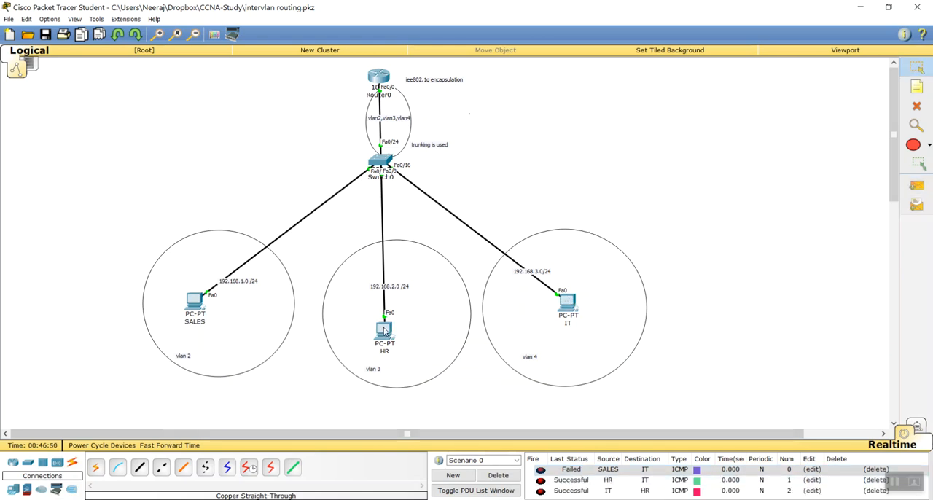
{"action": "left_click", "coordinate": [512, 476]}
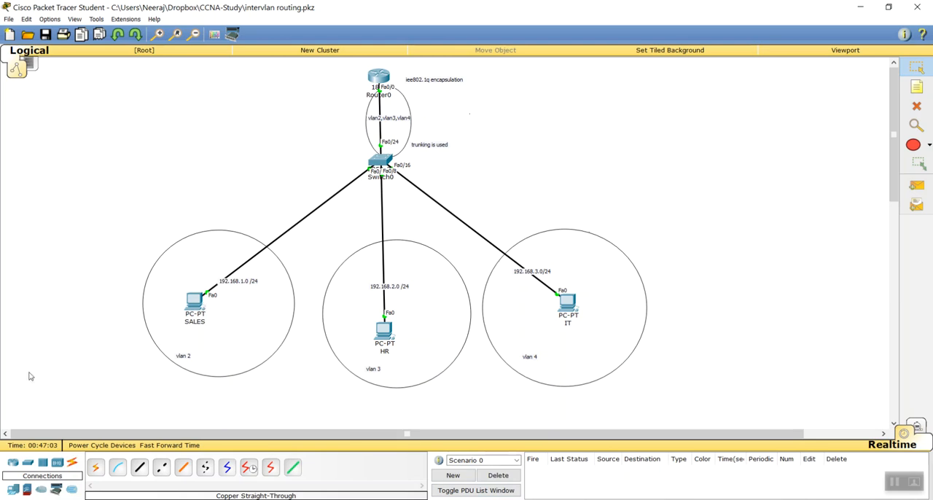
Run switchport trunk allowed vlan all on Switch0's fastEthernet 0/24 trunk and minimize the console
{"action": "left_click", "coordinate": [380, 161]}
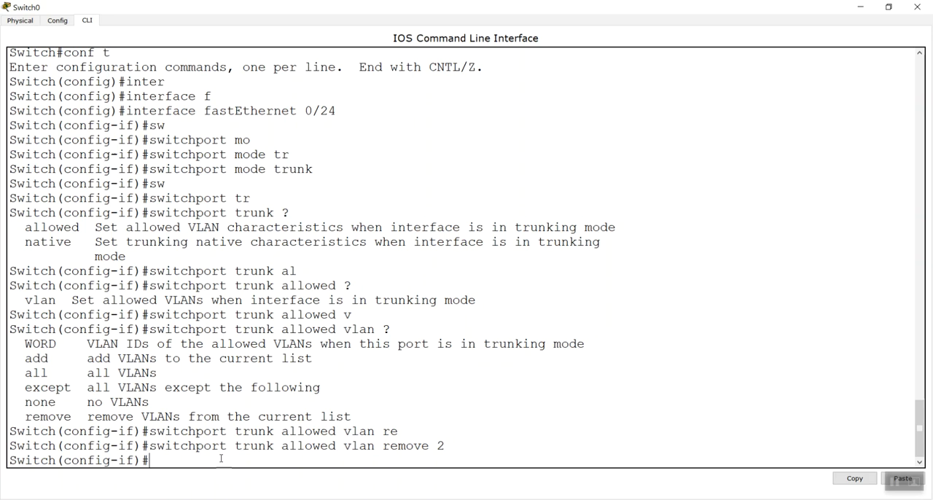
{"action": "left_click_drag", "start_coordinate": [457, 448], "coordinate": [436, 446]}
{"action": "left_click", "coordinate": [371, 464]}
{"action": "key", "text": "Up"}
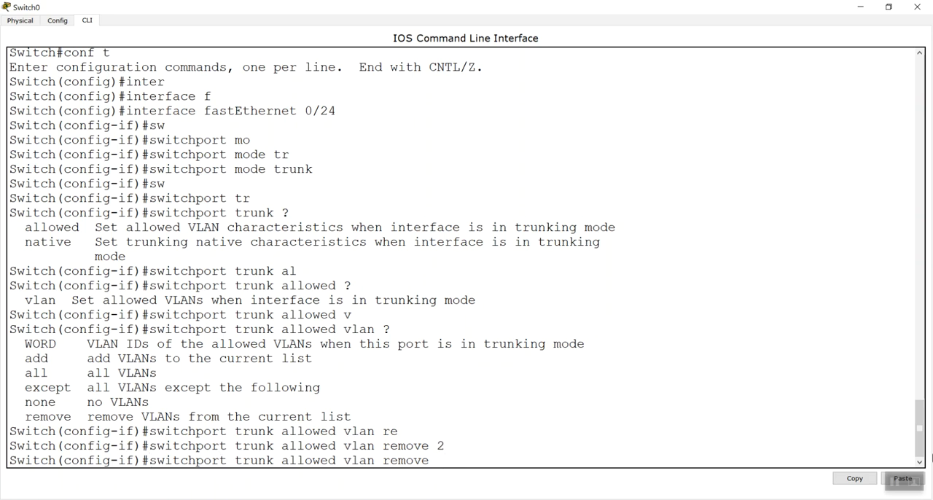
{"action": "key", "text": "BackSpace"}
{"action": "key", "text": "BackSpace"}
{"action": "key", "text": "BackSpace"}
{"action": "key", "text": "BackSpace"}
{"action": "key", "text": "BackSpace"}
{"action": "type", "text": "all"}
{"action": "key", "text": "Return"}
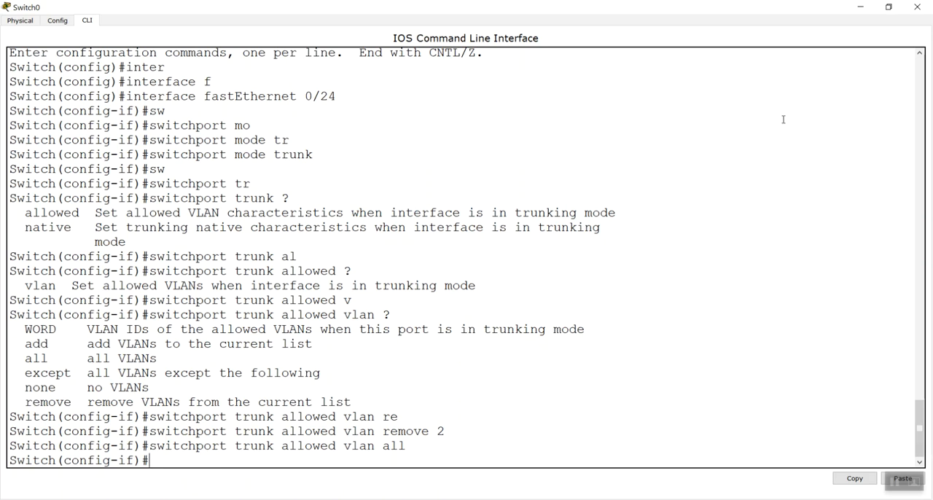
{"action": "left_click", "coordinate": [860, 6]}
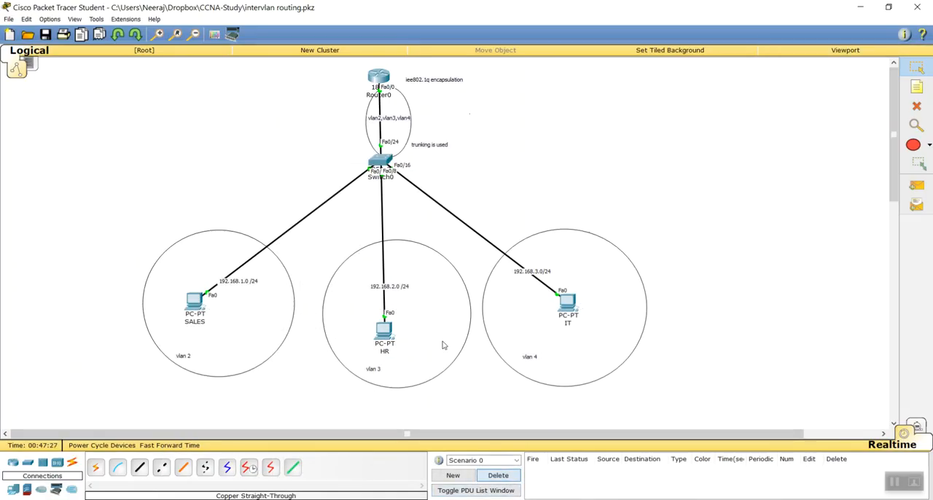
Test connectivity by sending simple PDUs from SALES to HR and from SALES to IT
{"action": "left_click", "coordinate": [923, 173]}
{"action": "left_click", "coordinate": [924, 180]}
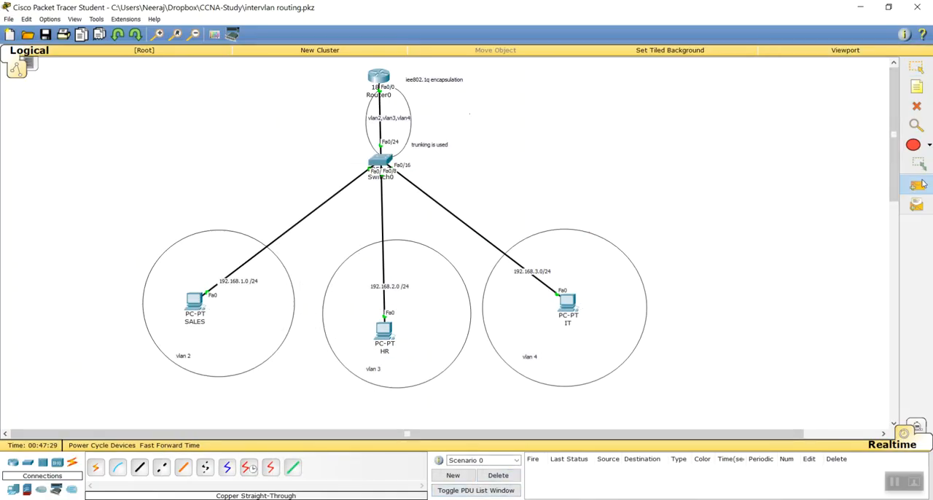
{"action": "left_click", "coordinate": [194, 303]}
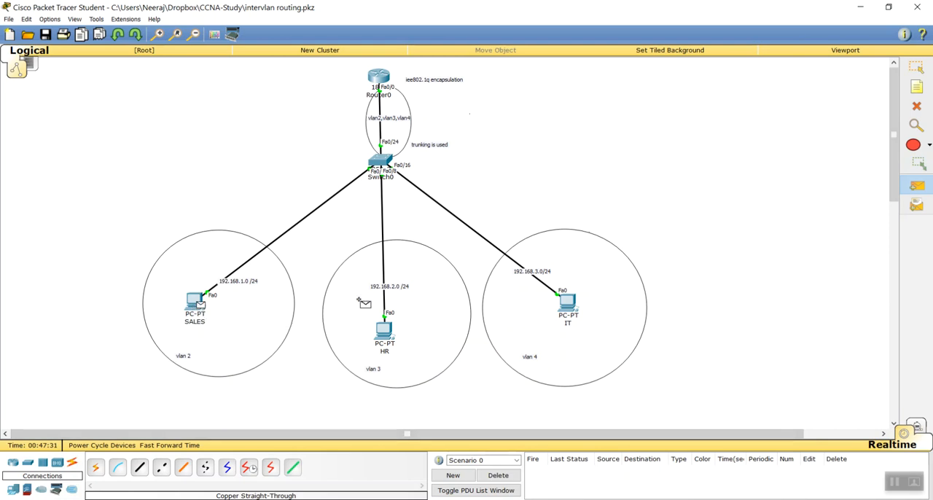
{"action": "left_click", "coordinate": [388, 333]}
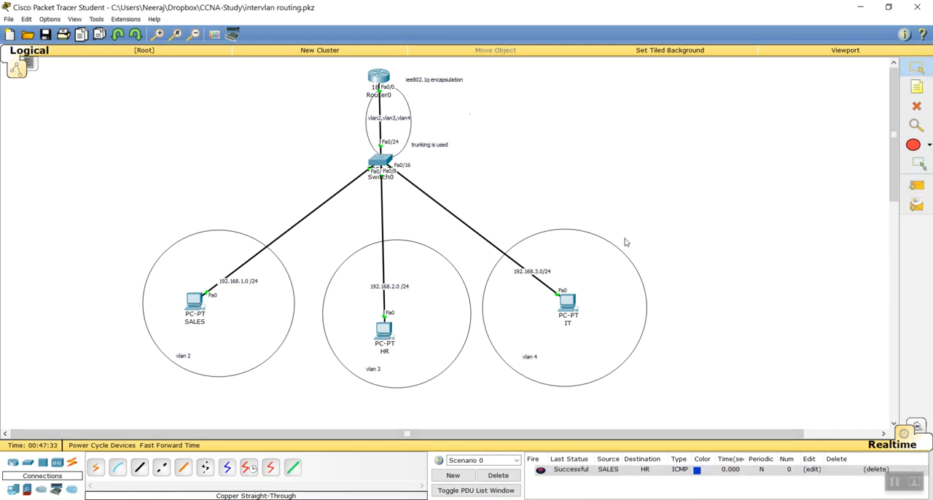
{"action": "left_click", "coordinate": [917, 185]}
{"action": "left_click", "coordinate": [205, 308]}
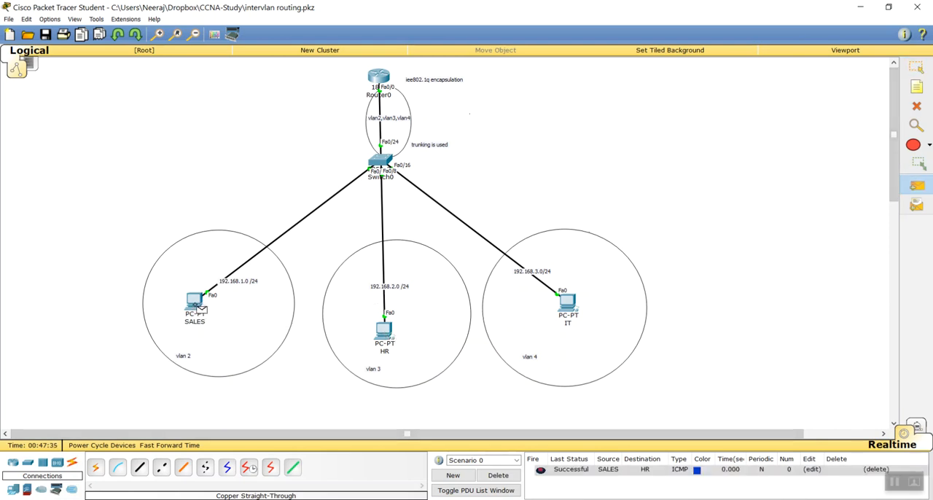
{"action": "left_click", "coordinate": [566, 305]}
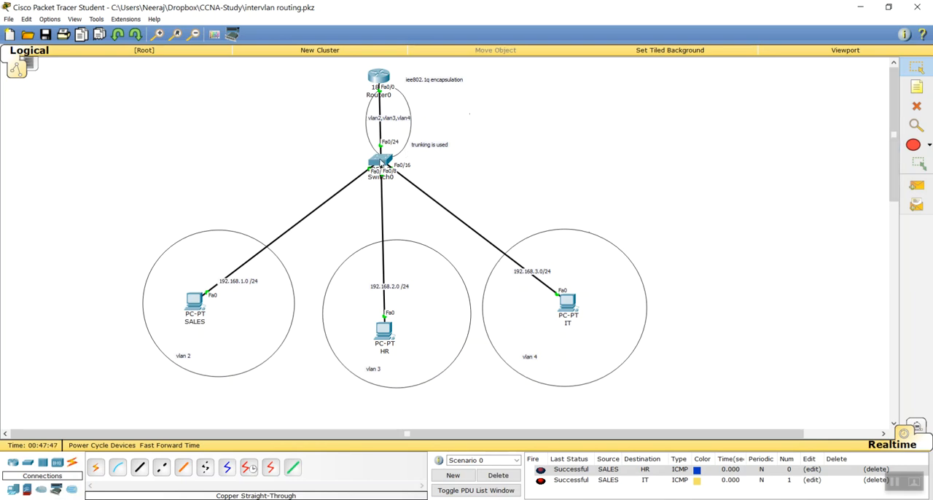
{"action": "left_click", "coordinate": [380, 160]}
{"action": "left_click", "coordinate": [582, 142]}
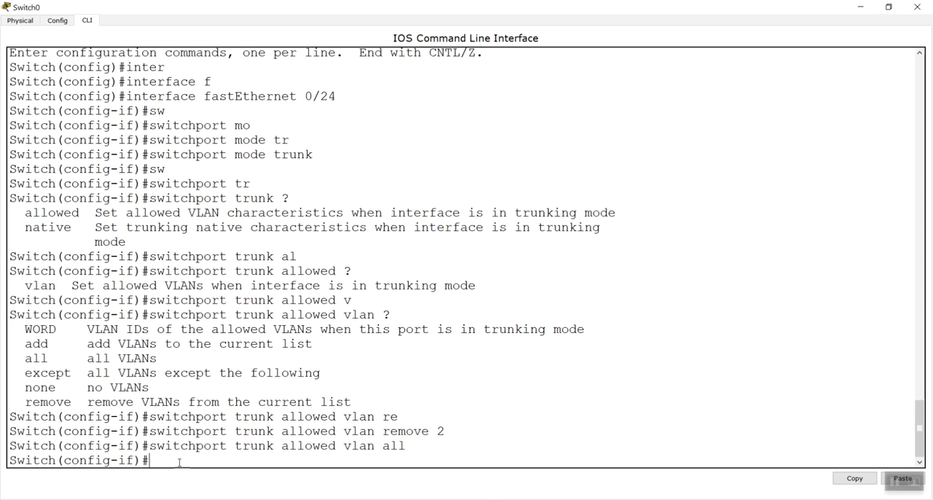
{"action": "left_click", "coordinate": [917, 6]}
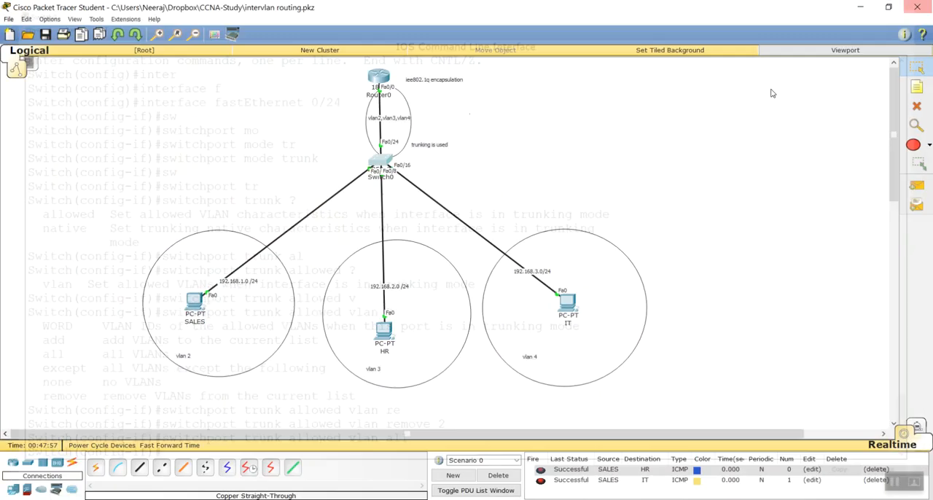
Add a 2950-24 switch and a row of three generic PCs beside the VLAN 4 area, placing the switch above the PCs
{"action": "left_click", "coordinate": [27, 463]}
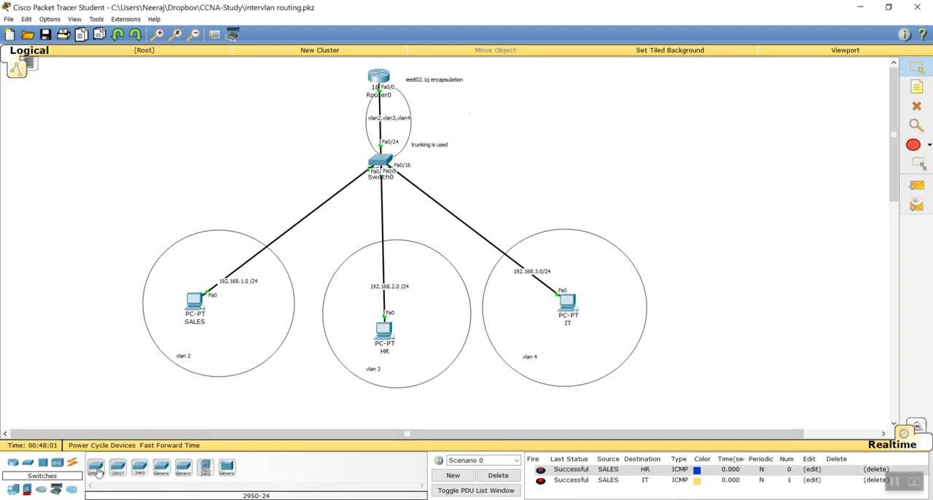
{"action": "left_click", "coordinate": [640, 162]}
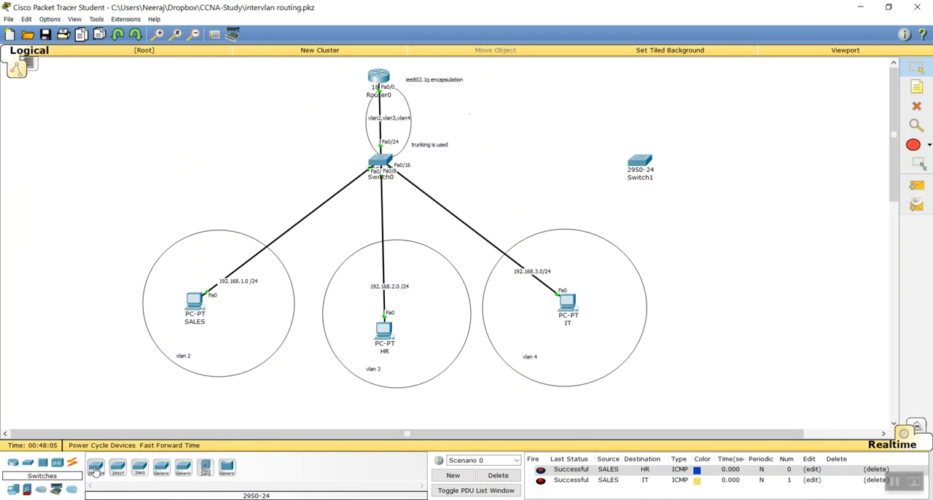
{"action": "left_click", "coordinate": [12, 489]}
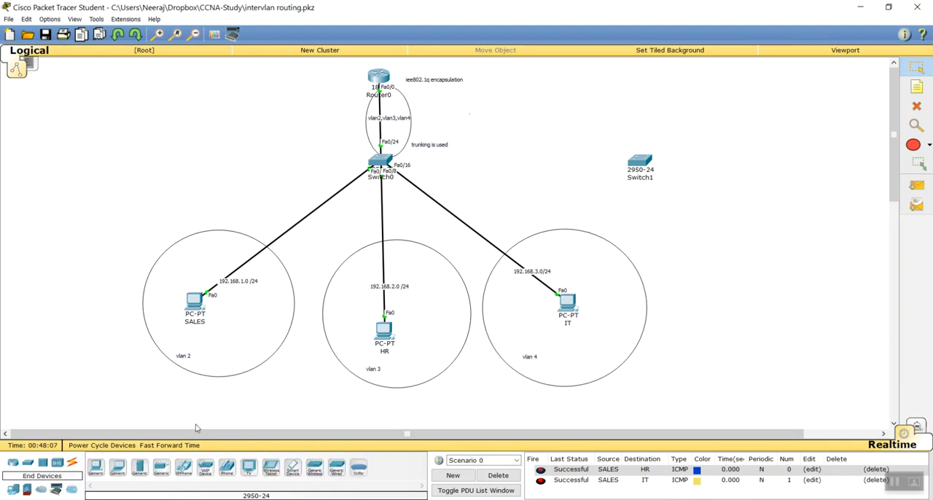
{"action": "left_click", "coordinate": [104, 472]}
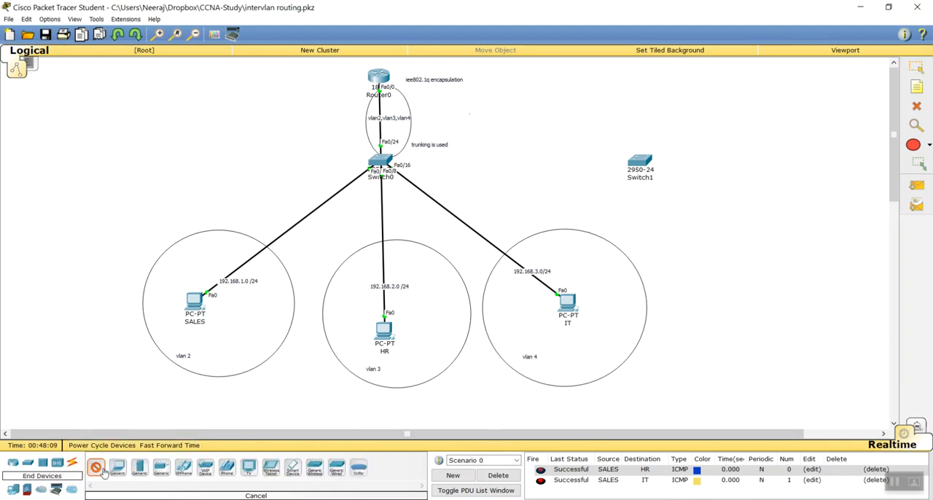
{"action": "left_click", "coordinate": [708, 293]}
{"action": "left_click", "coordinate": [99, 473]}
{"action": "left_click", "coordinate": [749, 296]}
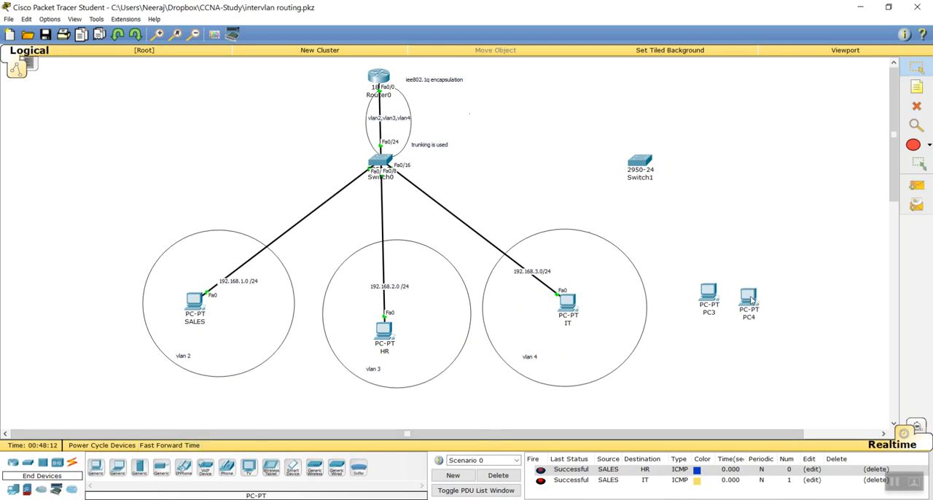
{"action": "left_click", "coordinate": [97, 468]}
{"action": "left_click", "coordinate": [791, 295]}
{"action": "left_click_drag", "start_coordinate": [651, 161], "coordinate": [746, 134]}
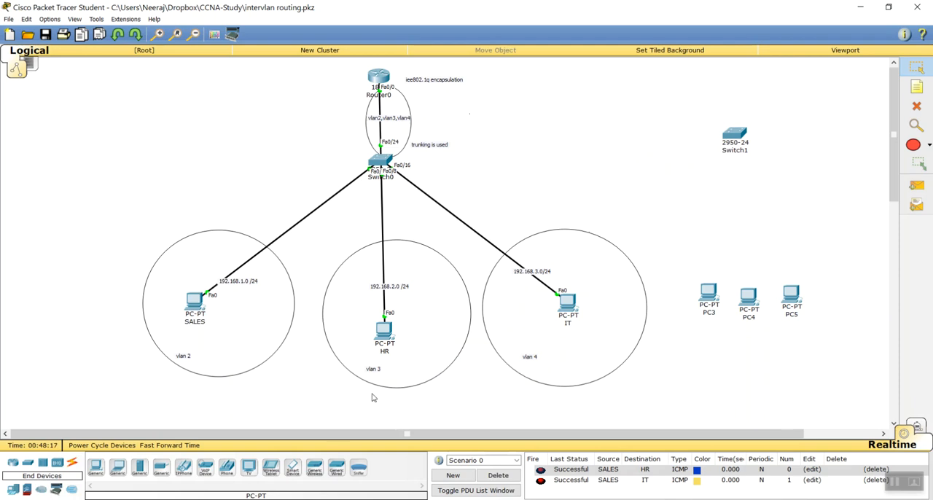
{"action": "left_click", "coordinate": [97, 468]}
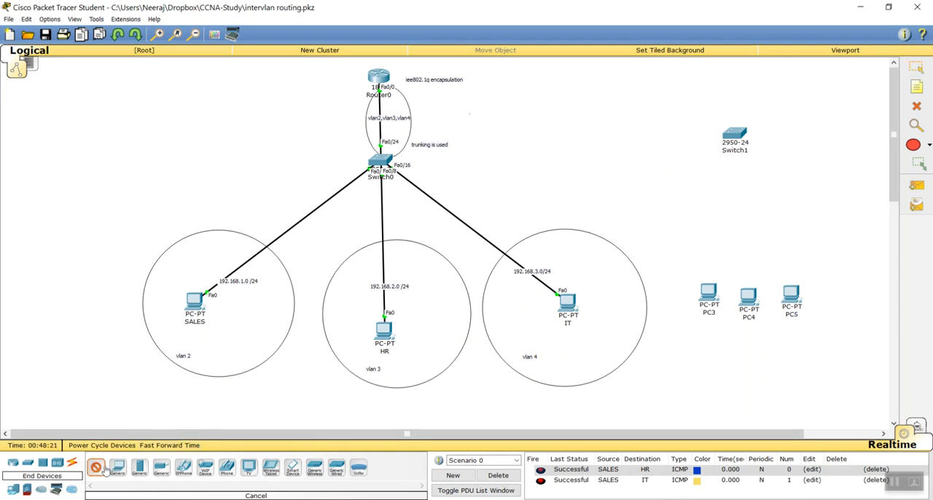
Connect Switch0's FastEthernet0/23 to Switch1's FastEthernet0/24 with a copper cross-over cable and reposition Switch1 above the new PCs
{"action": "left_click", "coordinate": [73, 465]}
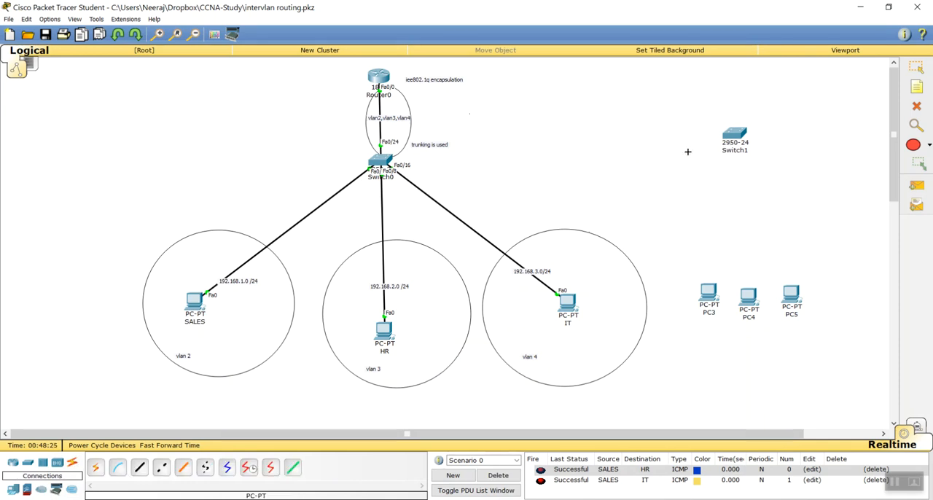
{"action": "left_click", "coordinate": [161, 467]}
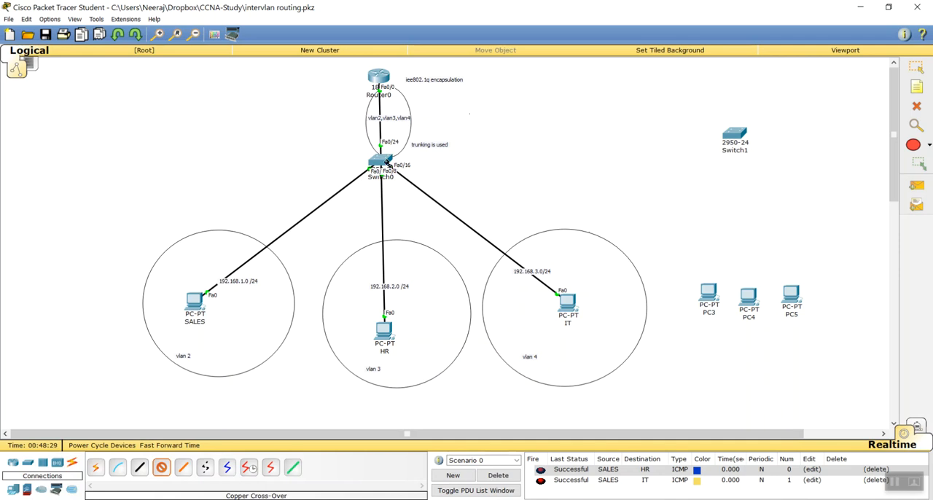
{"action": "mouse_move", "coordinate": [387, 159]}
{"action": "left_click", "coordinate": [379, 162]}
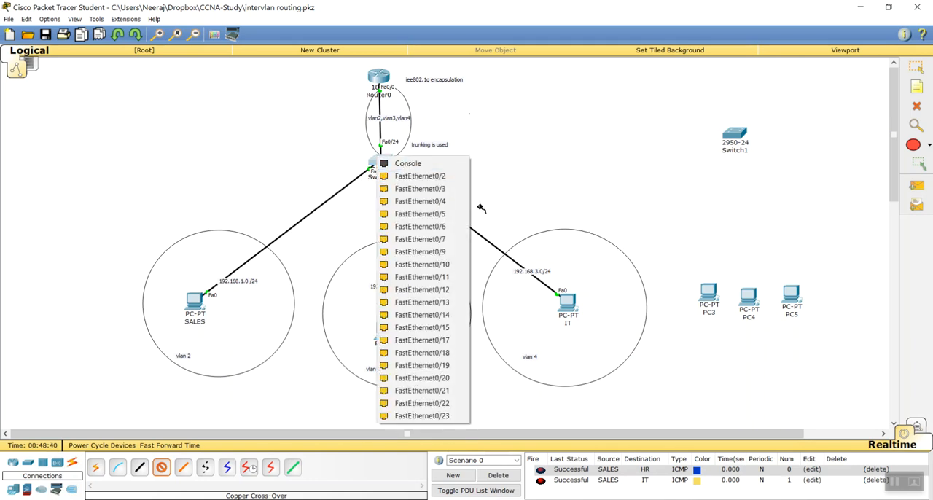
{"action": "left_click", "coordinate": [423, 415]}
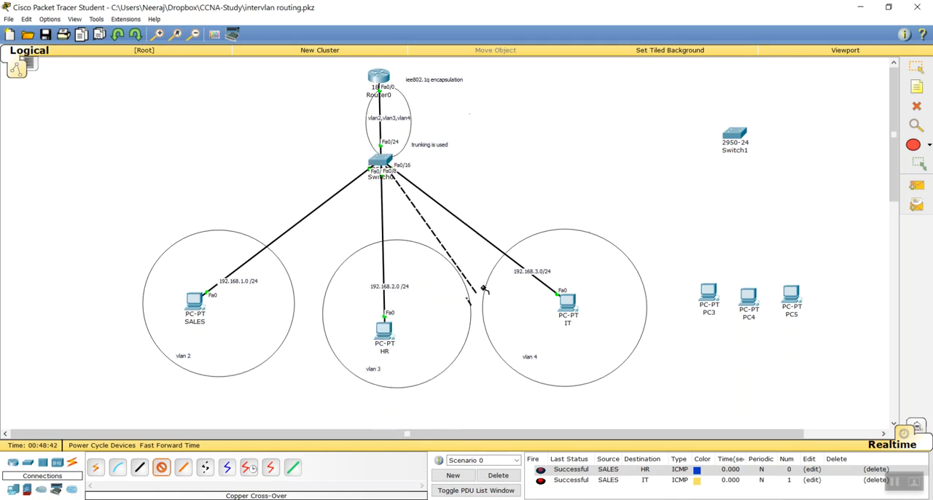
{"action": "left_click", "coordinate": [743, 135]}
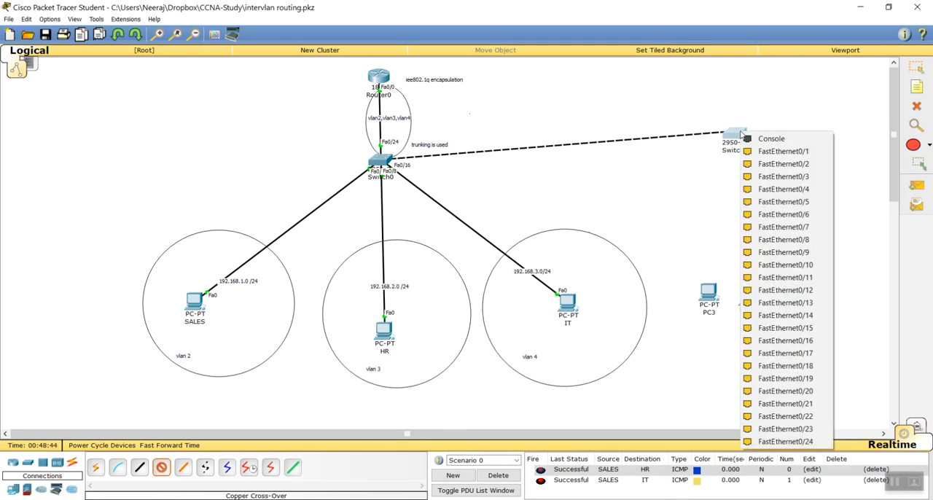
{"action": "left_click", "coordinate": [800, 441]}
{"action": "left_click_drag", "start_coordinate": [787, 151], "coordinate": [789, 153]}
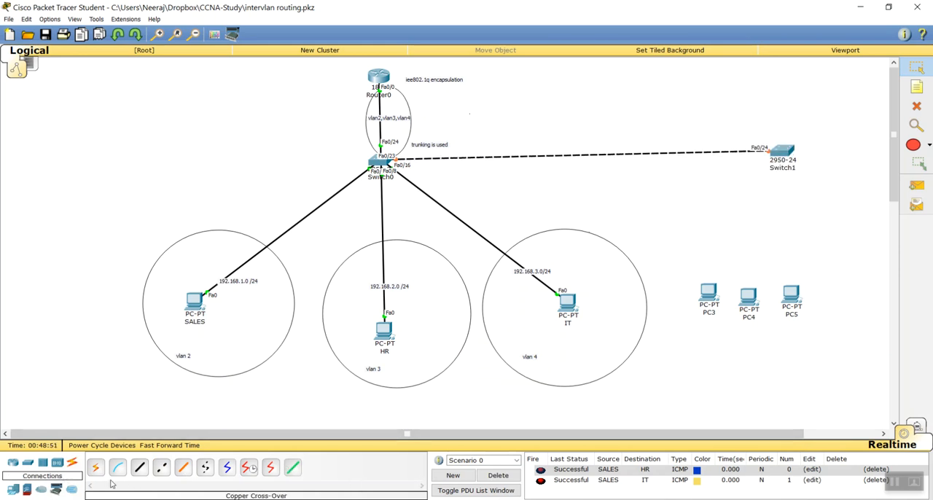
Connect Switch1's FastEthernet0/1 to PC3's FastEthernet0 with a copper straight-through cable
{"action": "left_click", "coordinate": [139, 467]}
{"action": "left_click", "coordinate": [781, 152]}
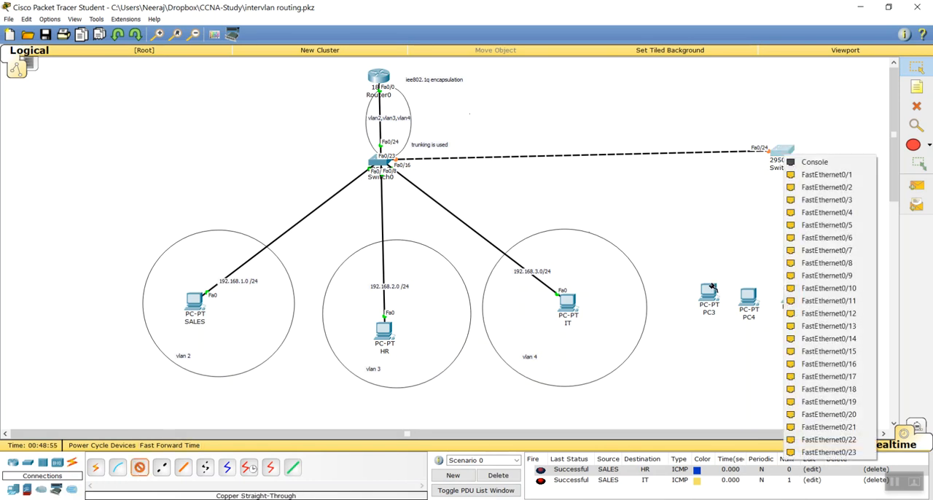
{"action": "left_click", "coordinate": [850, 177]}
{"action": "left_click", "coordinate": [707, 293]}
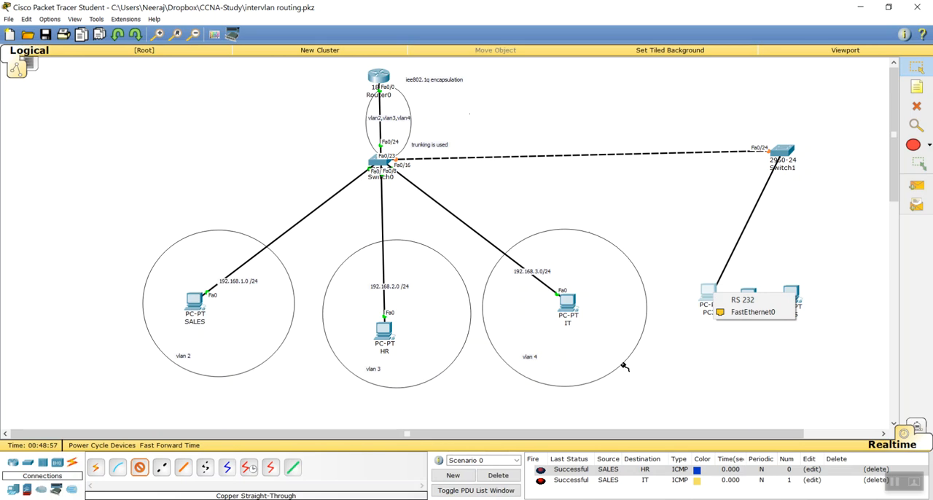
{"action": "left_click", "coordinate": [784, 311]}
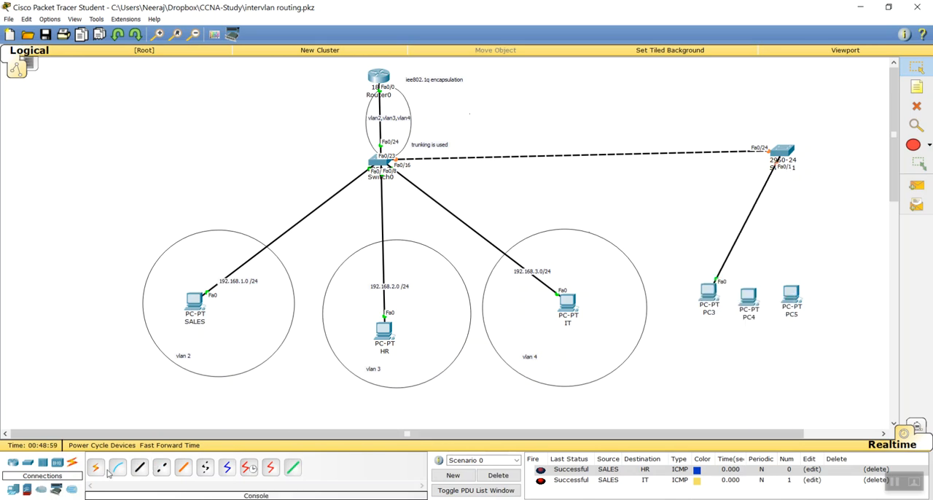
Connect Switch1's FastEthernet0/8 to PC4's FastEthernet0 with a copper straight-through cable
{"action": "left_click", "coordinate": [139, 467]}
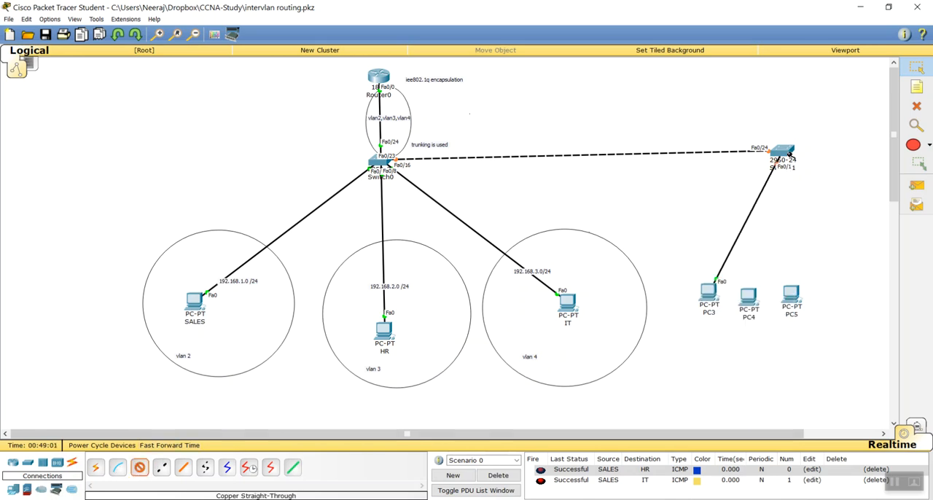
{"action": "left_click", "coordinate": [785, 154]}
{"action": "left_click", "coordinate": [831, 260]}
{"action": "left_click", "coordinate": [748, 296]}
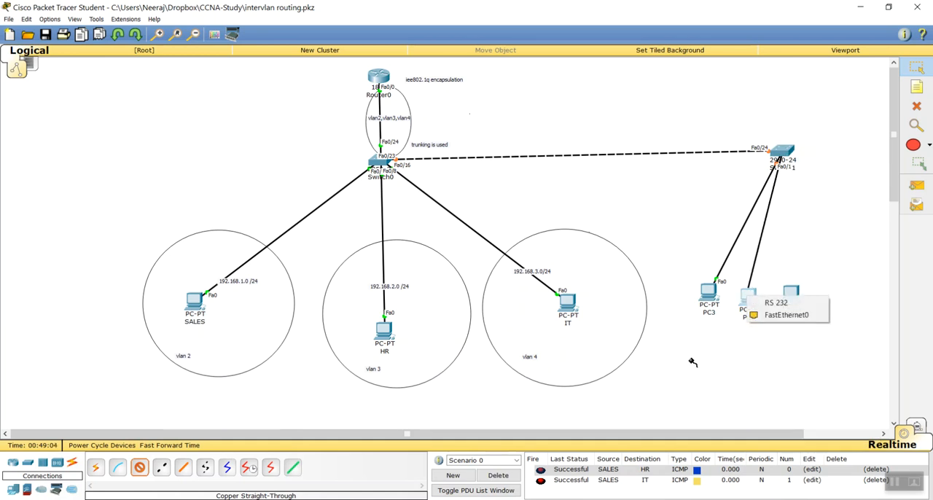
{"action": "left_click", "coordinate": [785, 315]}
Connect Switch1's FastEthernet0/16 to PC5's FastEthernet0 with a copper straight-through cable
{"action": "left_click", "coordinate": [139, 467]}
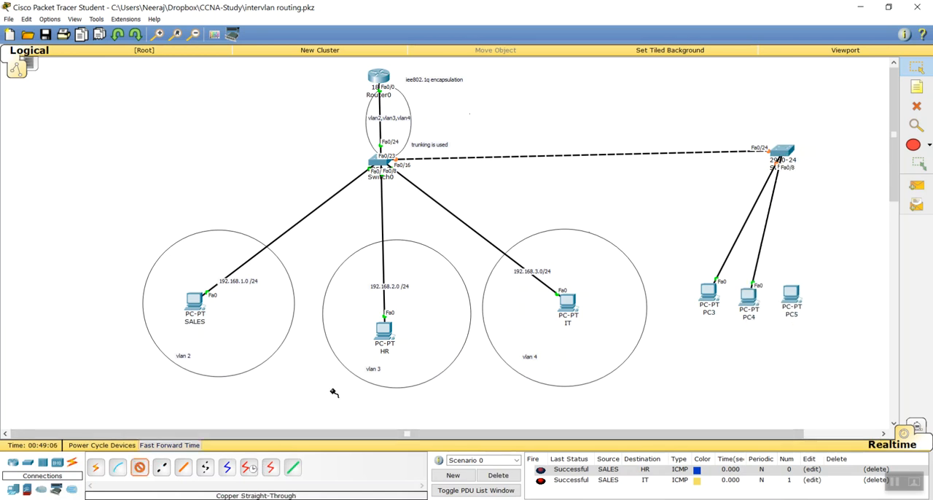
{"action": "left_click", "coordinate": [782, 153]}
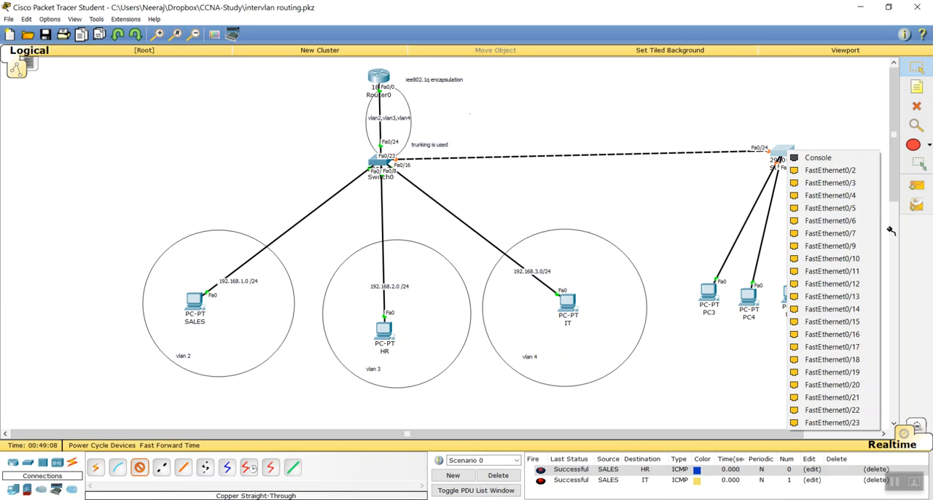
{"action": "left_click", "coordinate": [864, 335]}
{"action": "left_click", "coordinate": [793, 298]}
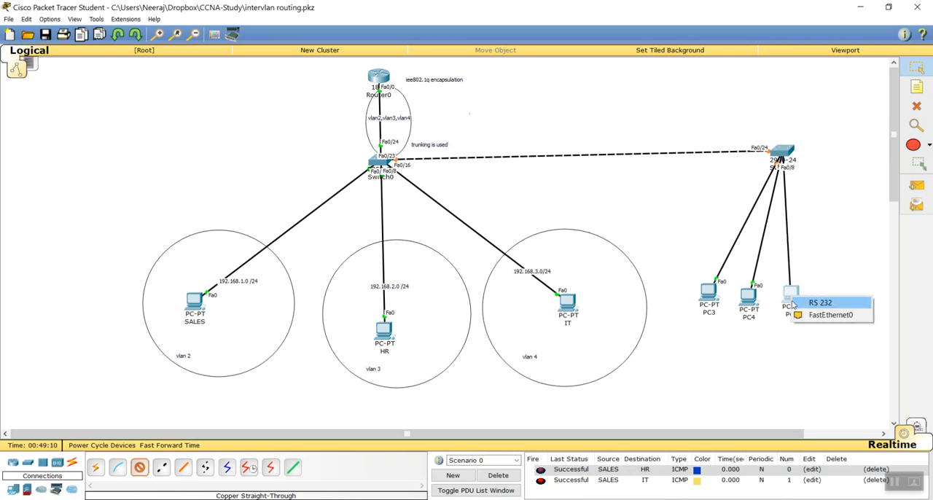
{"action": "left_click", "coordinate": [810, 314]}
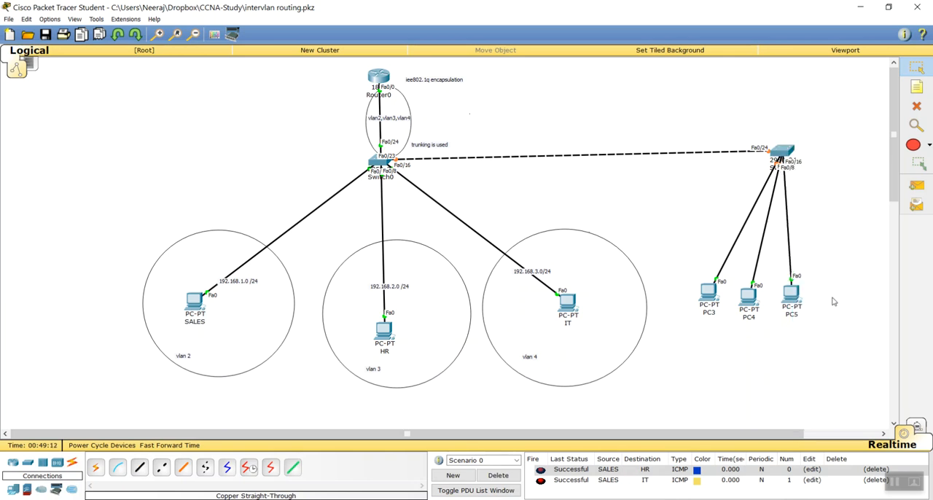
Move PC5 and PC4 further from PC3 so the three PCs are evenly spaced below Switch1
{"action": "left_click_drag", "start_coordinate": [793, 298], "coordinate": [852, 300]}
{"action": "left_click_drag", "start_coordinate": [754, 305], "coordinate": [789, 304]}
{"action": "left_click", "coordinate": [793, 371]}
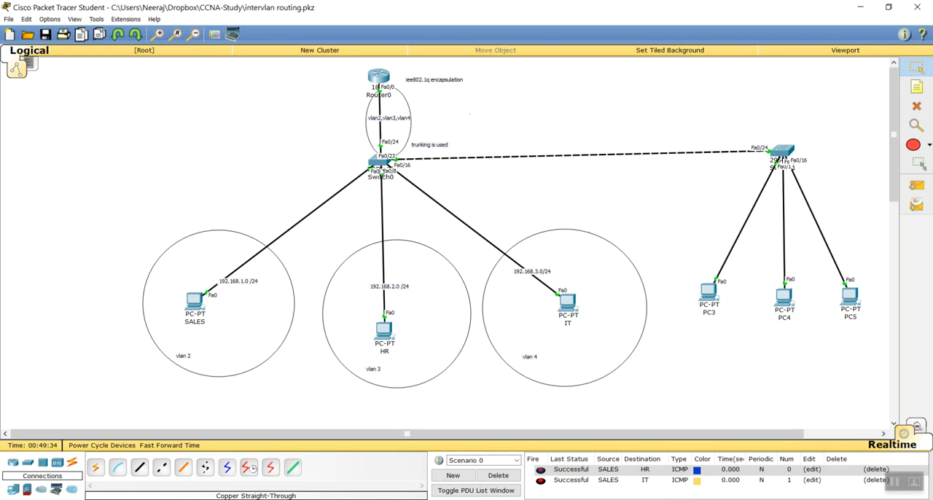
In Switch0's CLI, leave interface configuration mode and run sh vlan brief to list the VLAN port assignments
{"action": "left_click", "coordinate": [376, 163]}
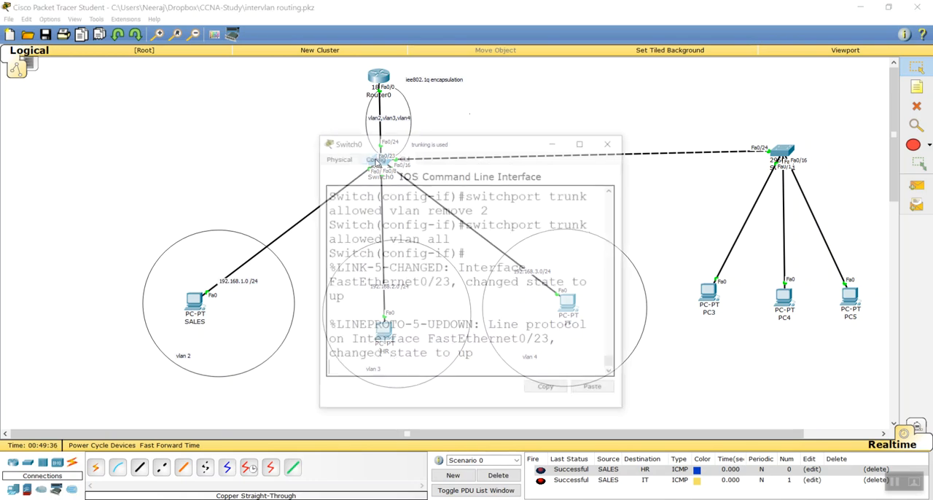
{"action": "double_click", "coordinate": [449, 142]}
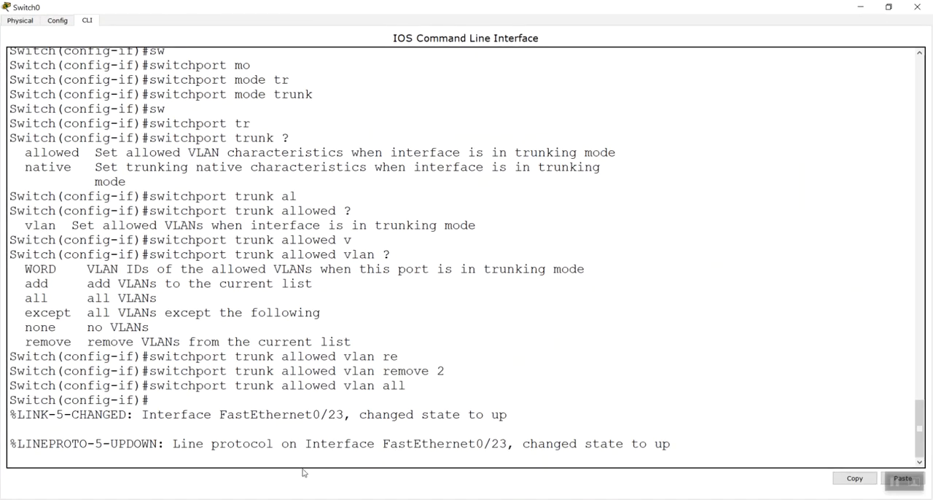
{"action": "key", "text": "Return"}
{"action": "key", "text": "Return"}
{"action": "key", "text": "Return"}
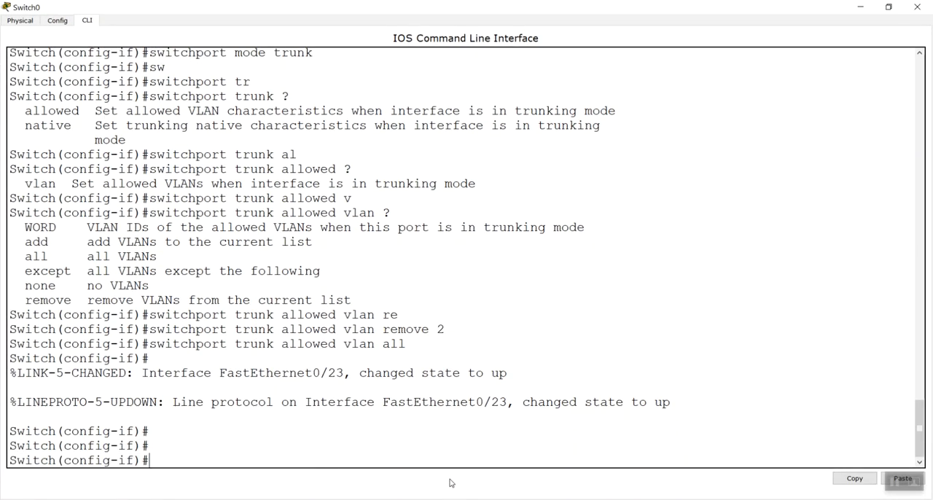
{"action": "key", "text": "ctrl+z"}
{"action": "key", "text": "Return"}
{"action": "type", "text": "sh vlan brief"}
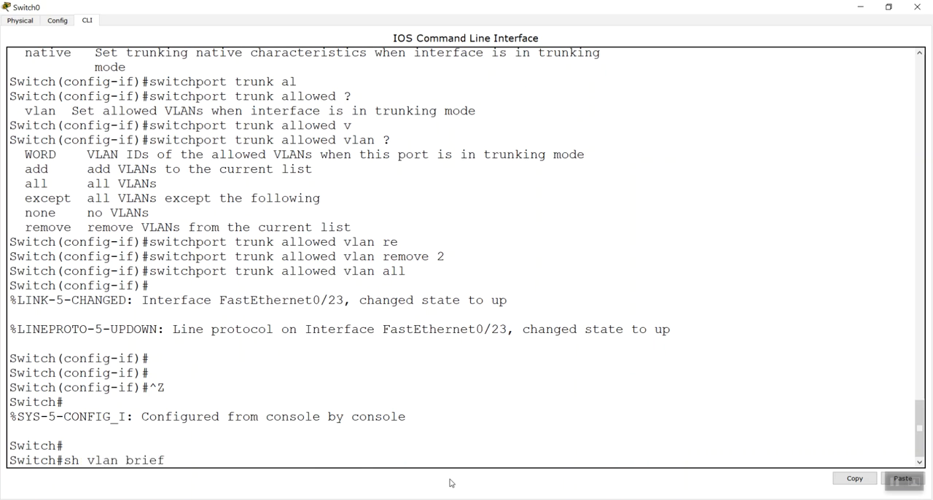
{"action": "key", "text": "Return"}
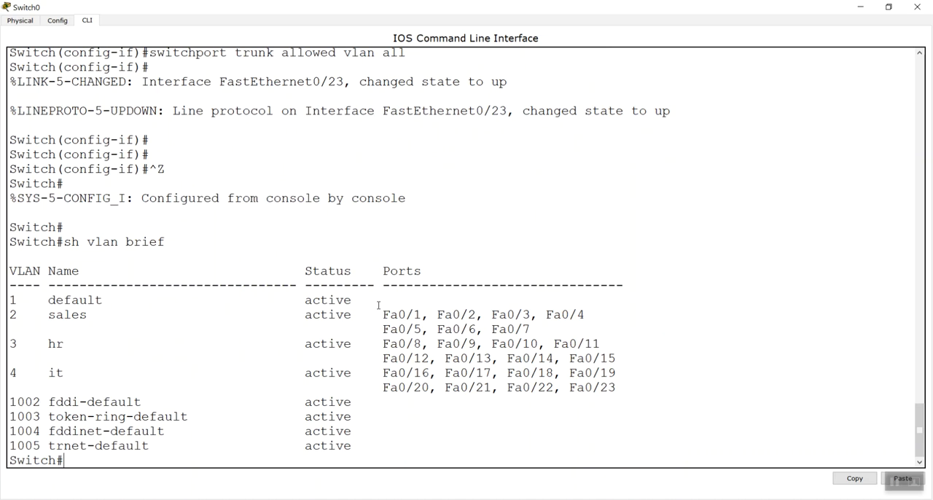
Examine the default VLAN row and the port assignments in Switch0's VLAN table
{"action": "left_click_drag", "start_coordinate": [367, 301], "coordinate": [10, 307]}
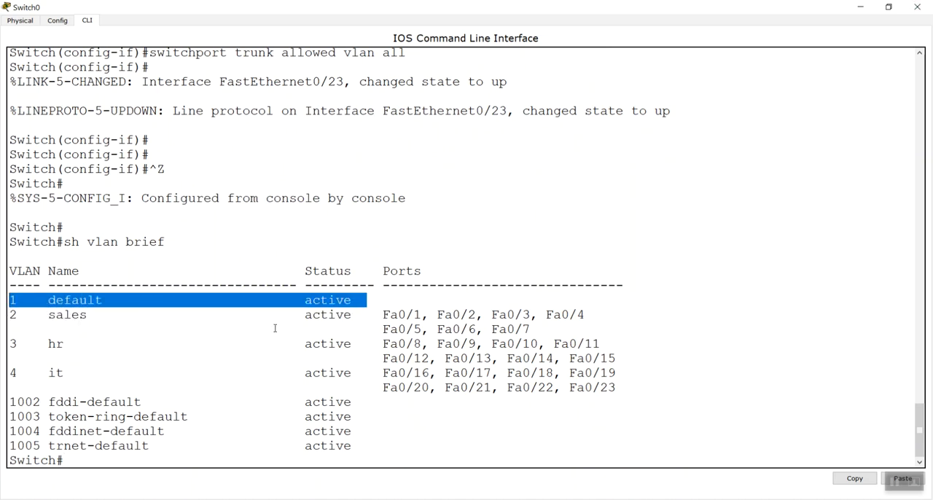
{"action": "left_click", "coordinate": [319, 308]}
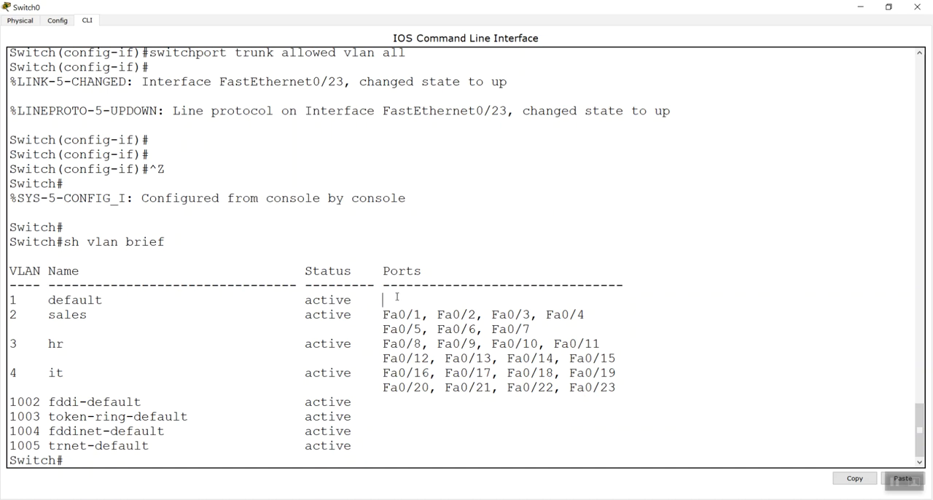
{"action": "left_click_drag", "start_coordinate": [358, 300], "coordinate": [6, 300]}
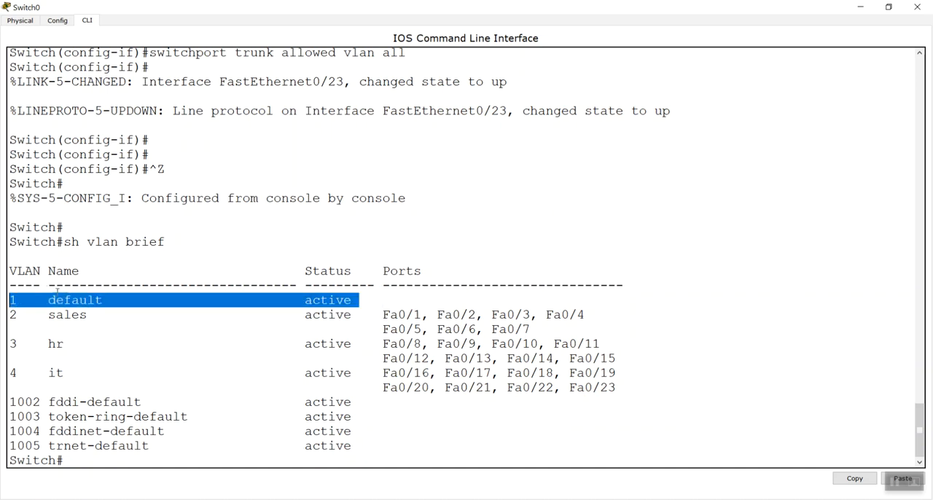
{"action": "left_click", "coordinate": [263, 332]}
{"action": "left_click_drag", "start_coordinate": [618, 386], "coordinate": [569, 387]}
{"action": "left_click_drag", "start_coordinate": [372, 299], "coordinate": [6, 285]}
{"action": "left_click", "coordinate": [142, 328]}
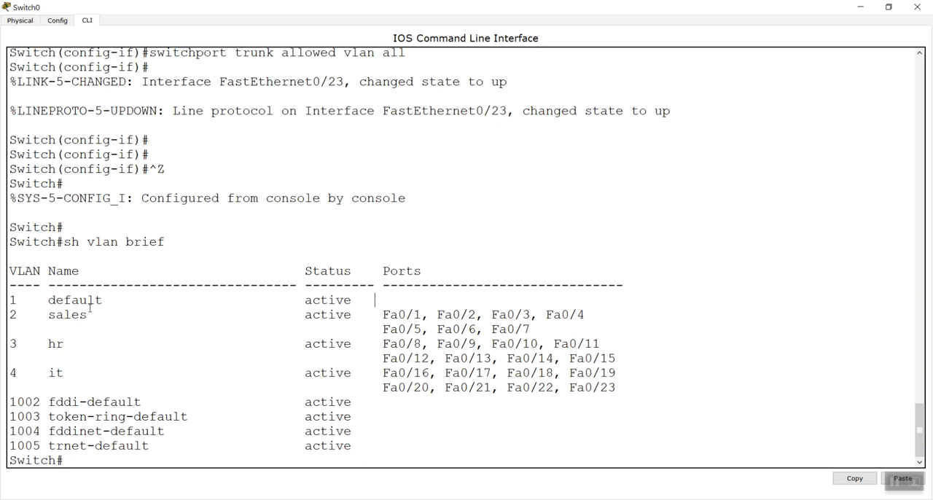
{"action": "left_click_drag", "start_coordinate": [10, 299], "coordinate": [162, 299]}
{"action": "left_click", "coordinate": [304, 359]}
Enter global configuration mode on Switch0 and select interface fastEthernet 0/23
{"action": "left_click", "coordinate": [286, 464]}
{"action": "type", "text": "conf t"}
{"action": "key", "text": "Return"}
{"action": "type", "text": "inte"}
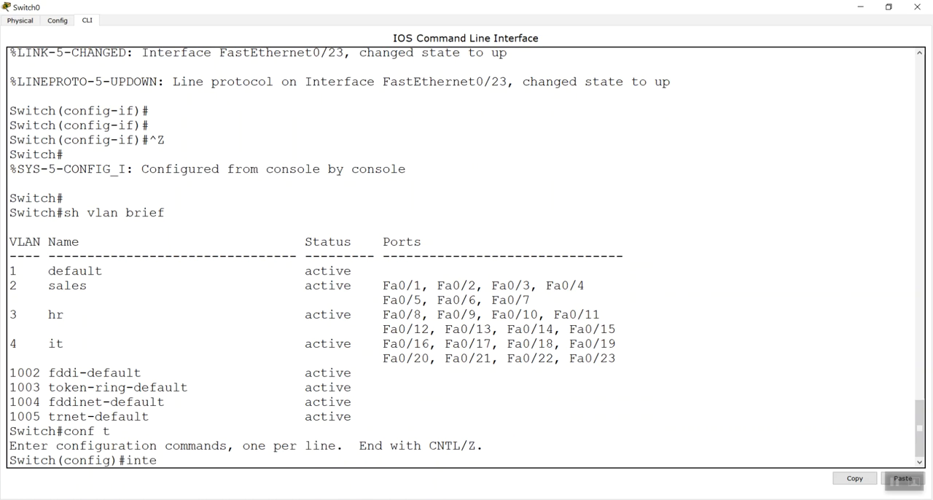
{"action": "type", "text": "r"}
{"action": "key", "text": "Tab"}
{"action": "type", "text": "f"}
{"action": "key", "text": "Tab"}
{"action": "type", "text": "0/23"}
{"action": "key", "text": "Return"}
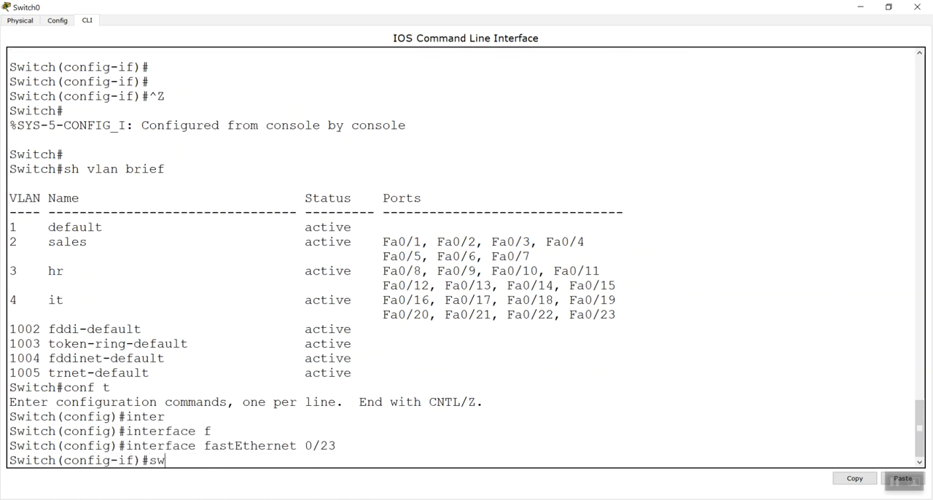
Set Switch0's FastEthernet 0/23 to trunk mode with switchport mode trunk
{"action": "key", "text": "BackSpace"}
{"action": "type", "text": "w"}
{"action": "key", "text": "Tab"}
{"action": "type", "text": "mo"}
{"action": "key", "text": "Tab"}
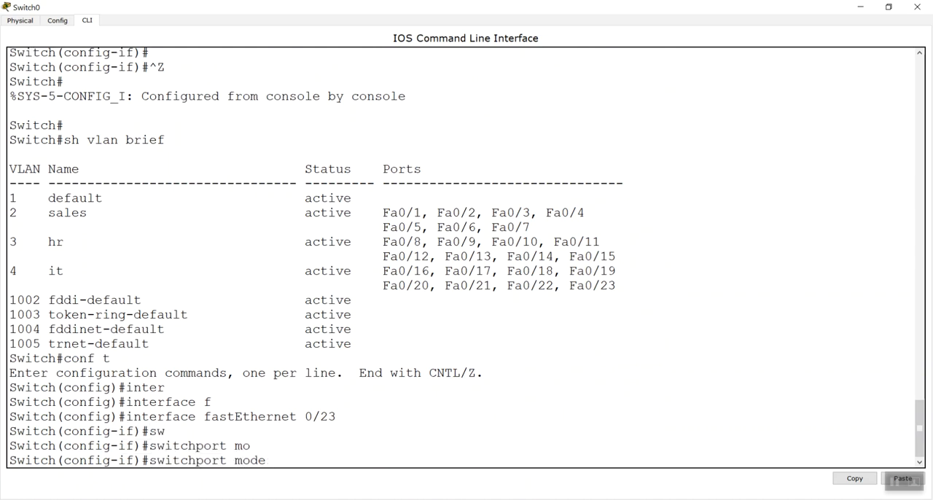
{"action": "type", "text": "tr"}
{"action": "key", "text": "Tab"}
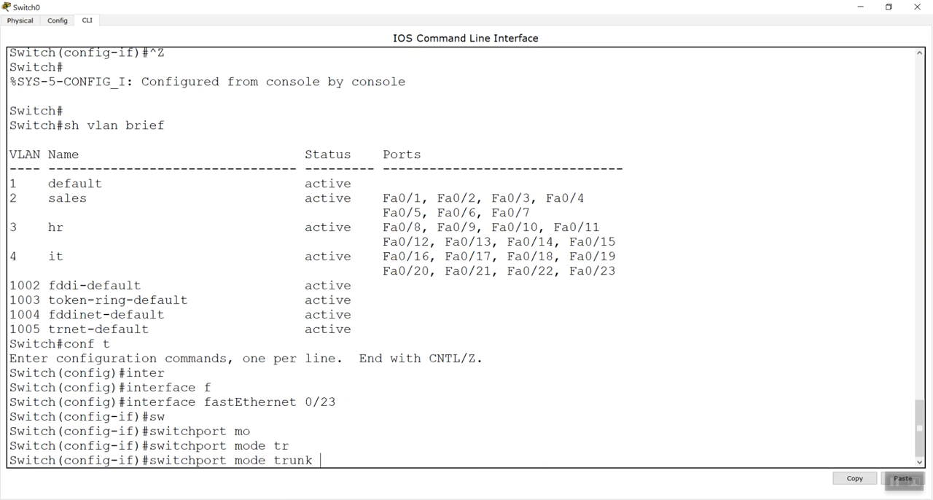
{"action": "key", "text": "Return"}
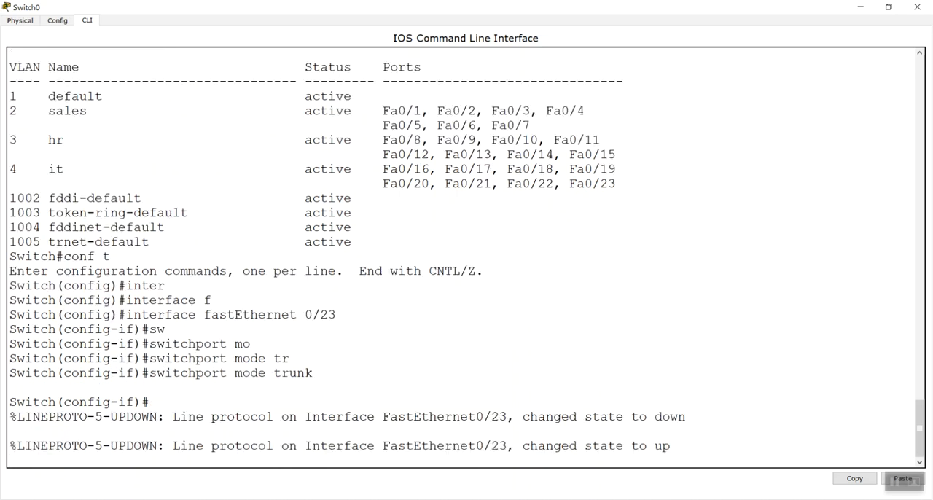
Set the access VLAN of Switch0's FastEthernet 0/23 to VLAN 1 and return to privileged mode
{"action": "key", "text": "Return"}
{"action": "type", "text": "sw"}
{"action": "key", "text": "Tab"}
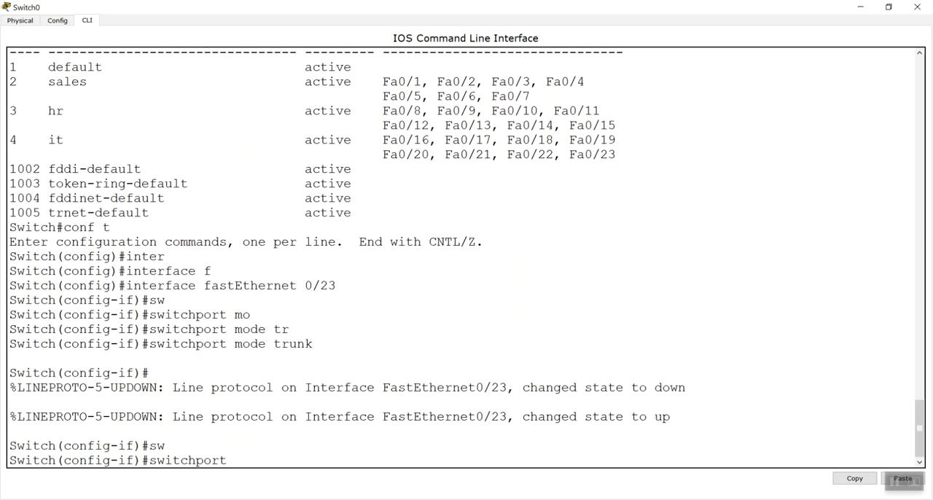
{"action": "key", "text": "BackSpace"}
{"action": "key", "text": "BackSpace"}
{"action": "key", "text": "BackSpace"}
{"action": "key", "text": "BackSpace"}
{"action": "key", "text": "BackSpace"}
{"action": "key", "text": "BackSpace"}
{"action": "key", "text": "BackSpace"}
{"action": "key", "text": "BackSpace"}
{"action": "key", "text": "BackSpace"}
{"action": "key", "text": "BackSpace"}
{"action": "type", "text": "sw"}
{"action": "key", "text": "Tab"}
{"action": "type", "text": "acc"}
{"action": "key", "text": "Tab"}
{"action": "type", "text": "v"}
{"action": "key", "text": "Tab"}
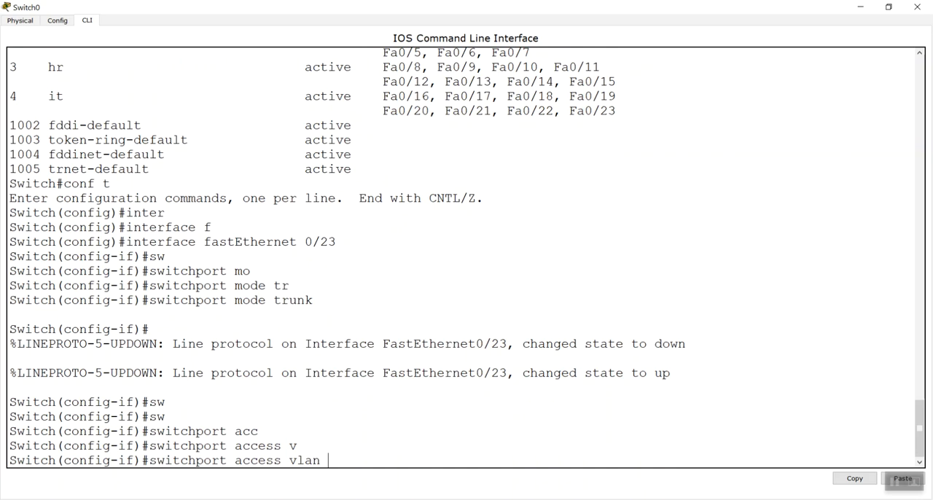
{"action": "key", "text": "Return"}
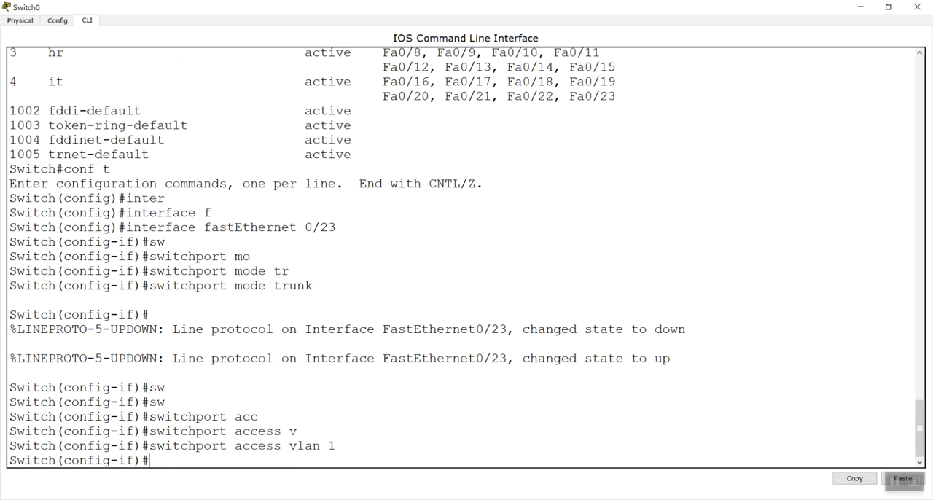
{"action": "key", "text": "ctrl+z"}
{"action": "key", "text": "Return"}
{"action": "key", "text": "Return"}
Run sh vlan brief on Switch0 to check the port assignments, including the default VLAN row, and close its window
{"action": "type", "text": "sh vlan b"}
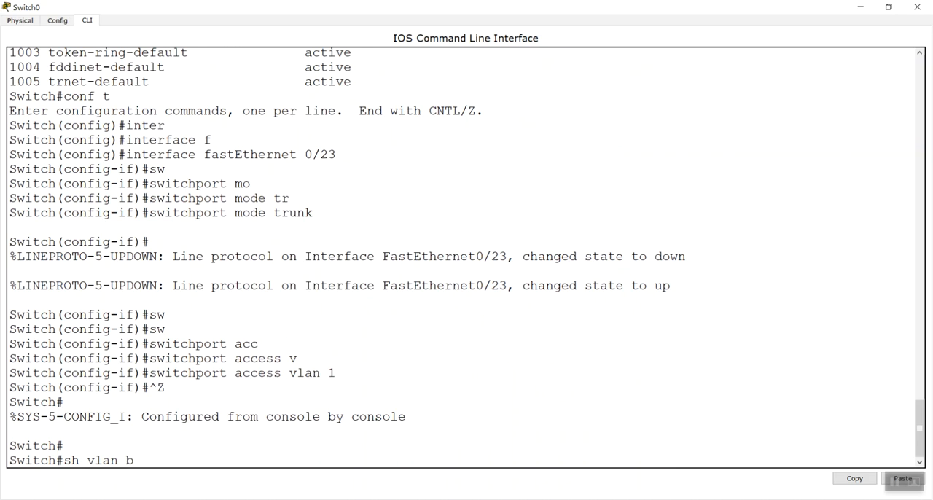
{"action": "type", "text": "rief"}
{"action": "key", "text": "Return"}
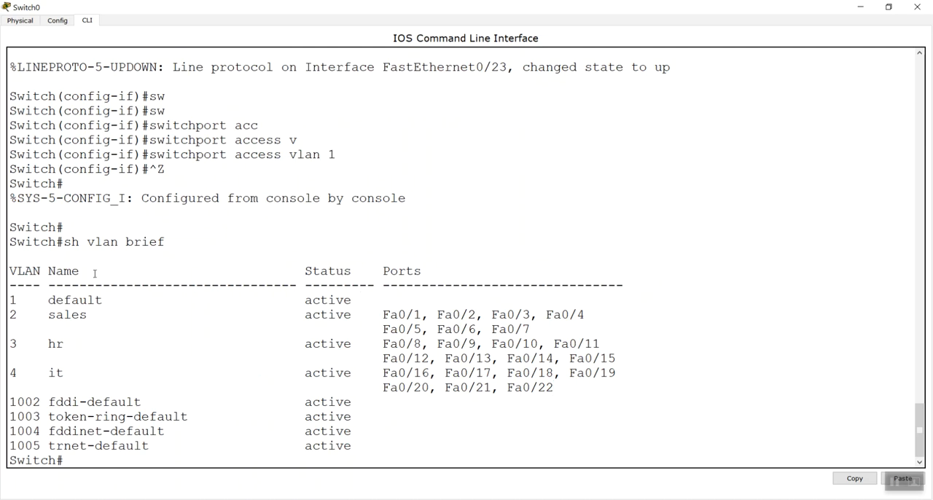
{"action": "left_click_drag", "start_coordinate": [8, 300], "coordinate": [428, 298]}
{"action": "left_click", "coordinate": [917, 7]}
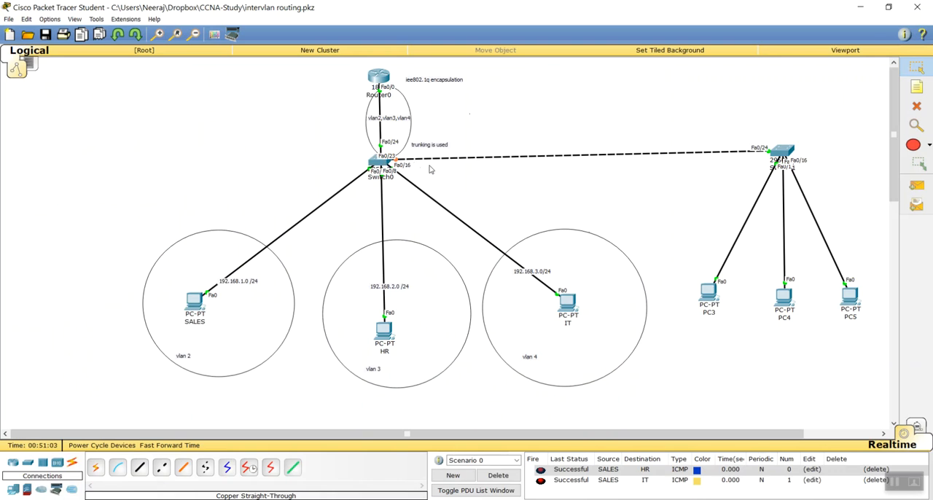
Open Switch1's CLI and enter privileged mode followed by global configuration mode
{"action": "left_click_drag", "start_coordinate": [774, 155], "coordinate": [779, 158]}
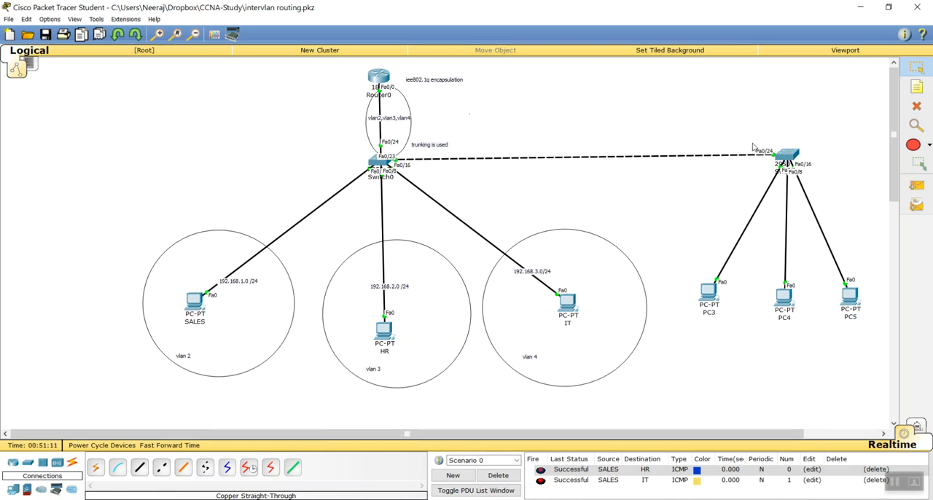
{"action": "left_click", "coordinate": [789, 155]}
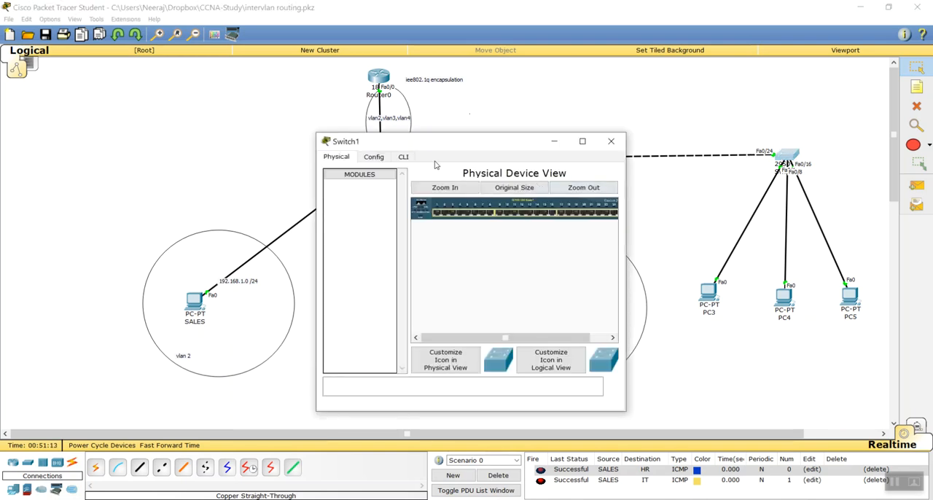
{"action": "left_click", "coordinate": [403, 157]}
{"action": "left_click", "coordinate": [582, 141]}
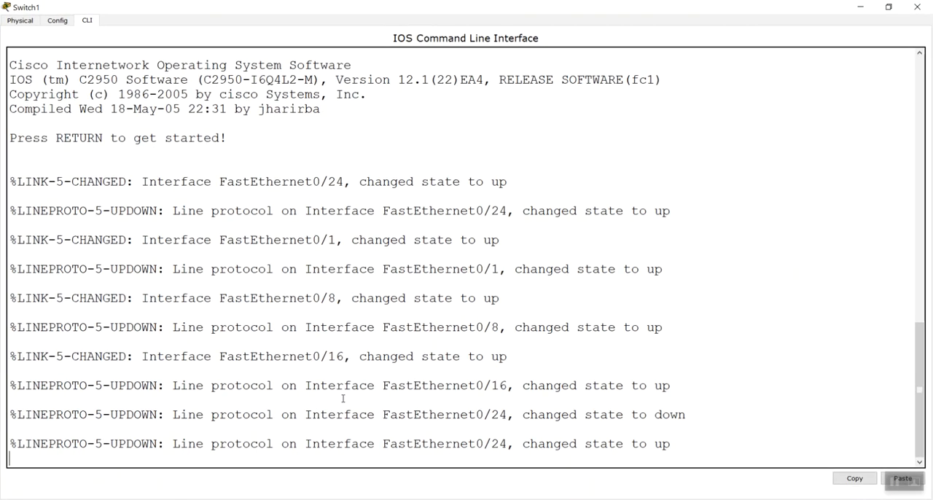
{"action": "key", "text": "Return"}
{"action": "key", "text": "Return"}
{"action": "key", "text": "Return"}
{"action": "type", "text": "en"}
{"action": "key", "text": "Return"}
{"action": "type", "text": "co"}
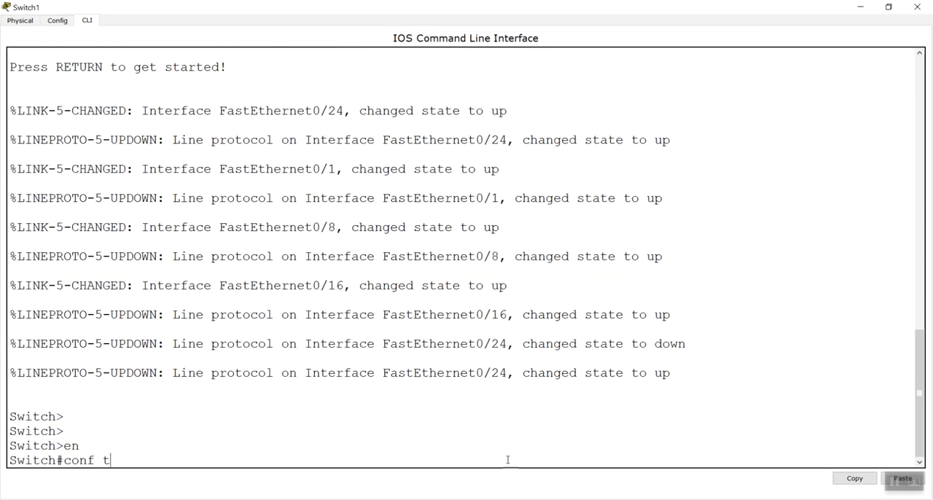
{"action": "type", "text": "nf t"}
{"action": "key", "text": "Return"}
Select interface fastEthernet 0/24 on Switch1 for configuration
{"action": "type", "text": "inter"}
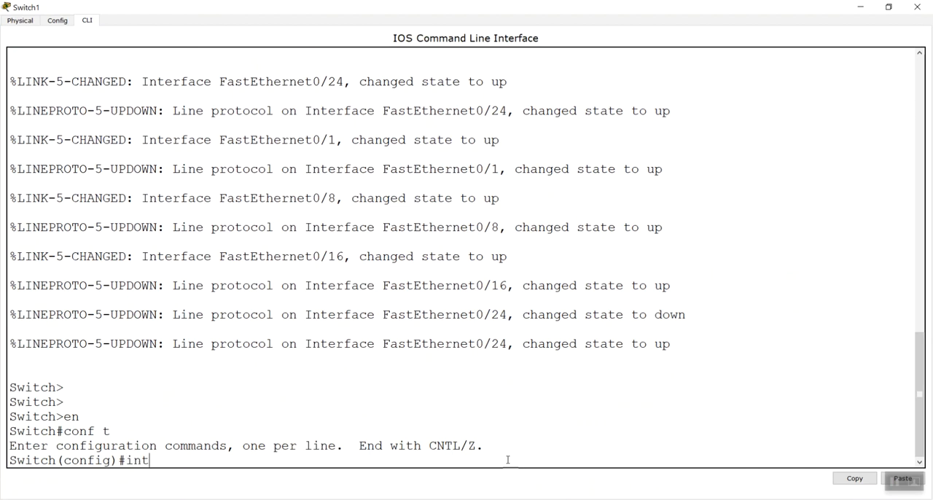
{"action": "key", "text": "Tab"}
{"action": "type", "text": "f"}
{"action": "key", "text": "Tab"}
{"action": "type", "text": "0"}
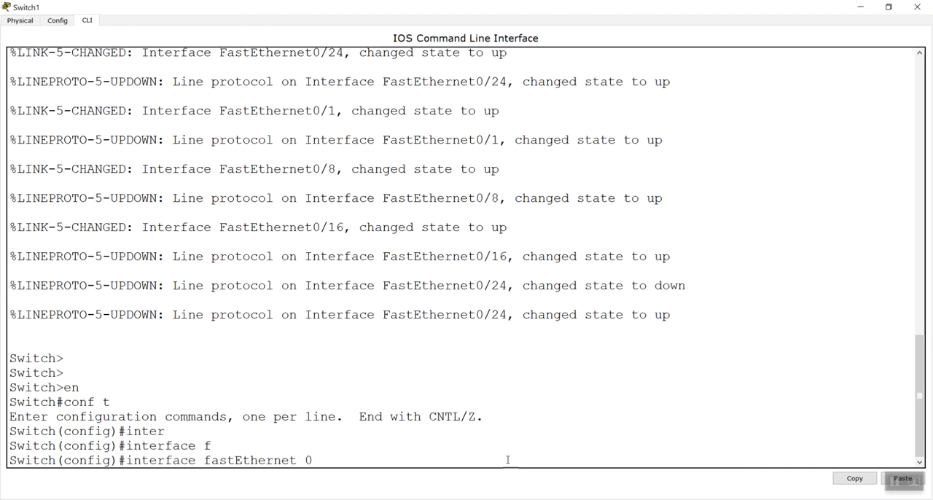
{"action": "type", "text": "/24"}
{"action": "key", "text": "Return"}
Set Switch1's FastEthernet 0/24 to trunk mode with switchport mode trunk and return to privileged mode
{"action": "type", "text": "sw"}
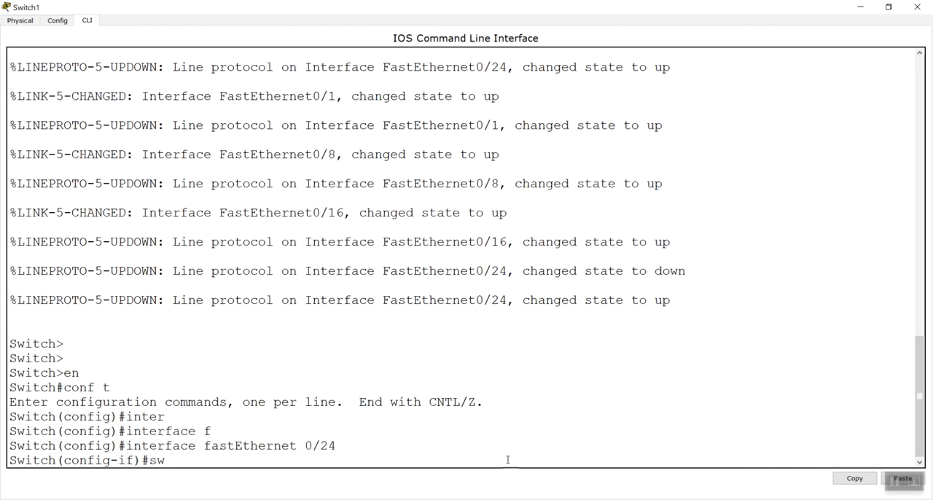
{"action": "key", "text": "Tab"}
{"action": "type", "text": "mo"}
{"action": "key", "text": "Tab"}
{"action": "type", "text": "tr"}
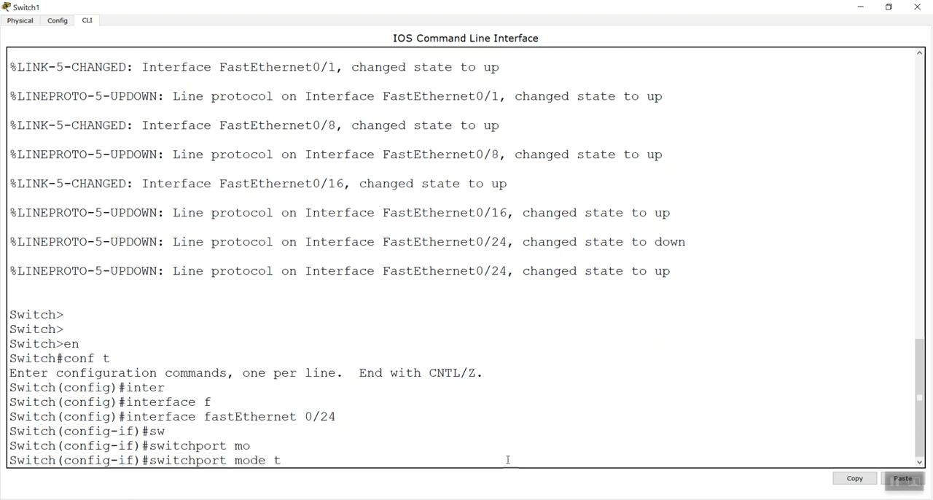
{"action": "key", "text": "Tab"}
{"action": "key", "text": "Return"}
{"action": "key", "text": "Return"}
{"action": "key", "text": "Return"}
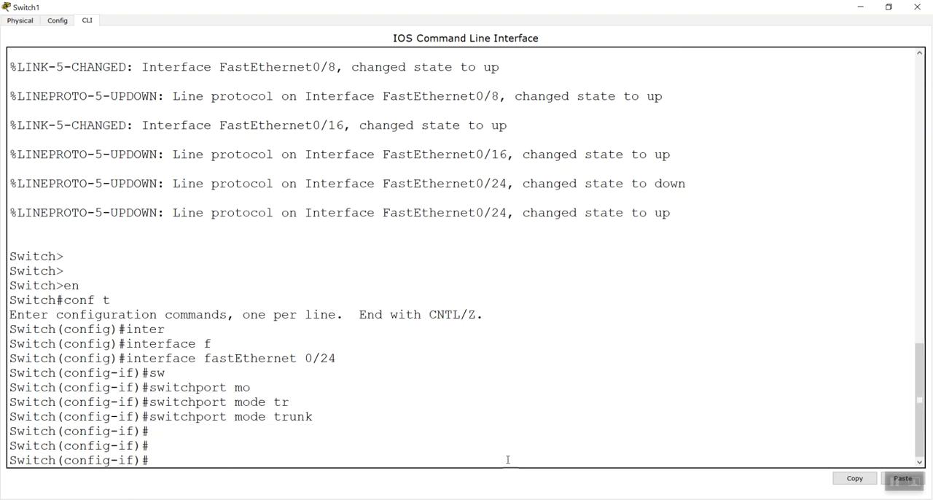
{"action": "key", "text": "ctrl+z"}
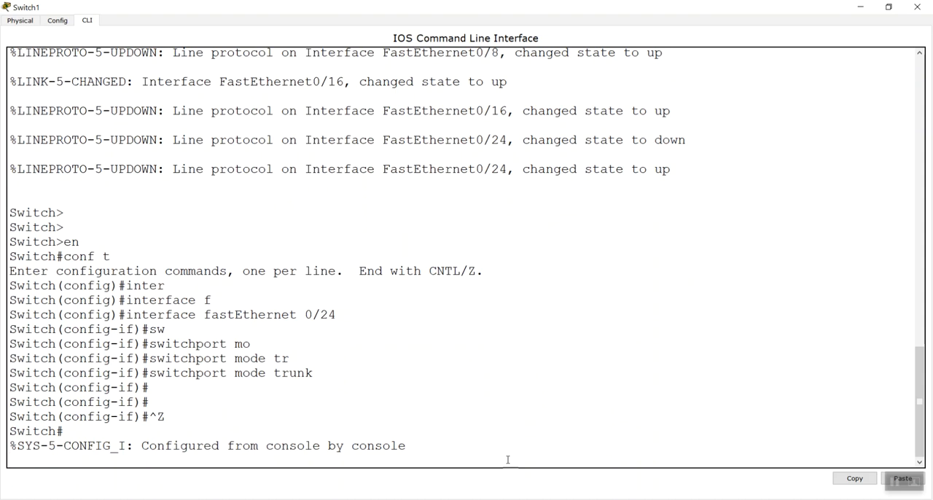
{"action": "key", "text": "Return"}
{"action": "key", "text": "Return"}
{"action": "key", "text": "Return"}
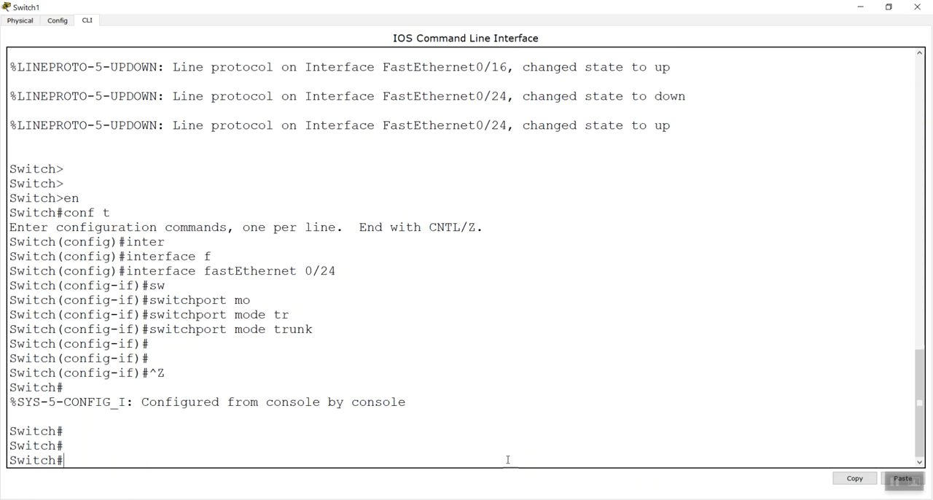
Run sh interfaces trunk on Switch1 and examine the encapsulation and status of Fa0/24
{"action": "type", "text": "sh inter"}
{"action": "key", "text": "Tab"}
{"action": "type", "text": "tr"}
{"action": "key", "text": "Tab"}
{"action": "key", "text": "Return"}
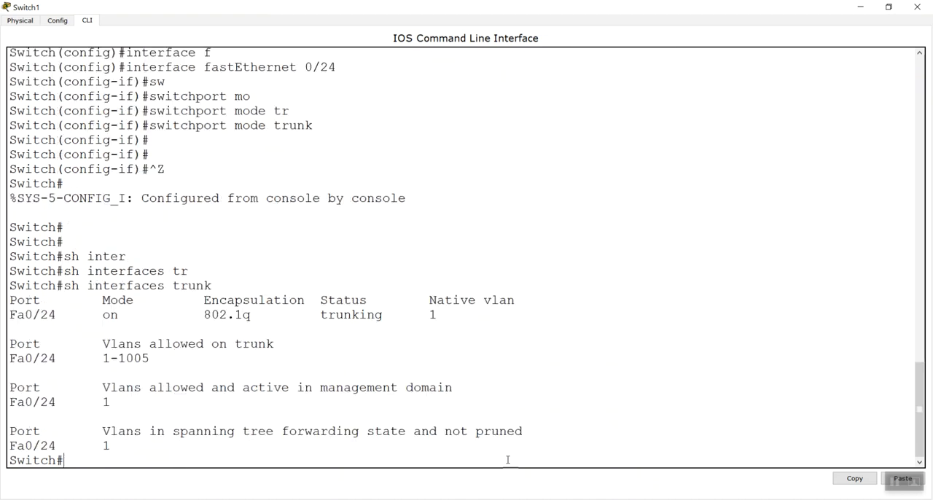
{"action": "left_click_drag", "start_coordinate": [435, 314], "coordinate": [9, 315]}
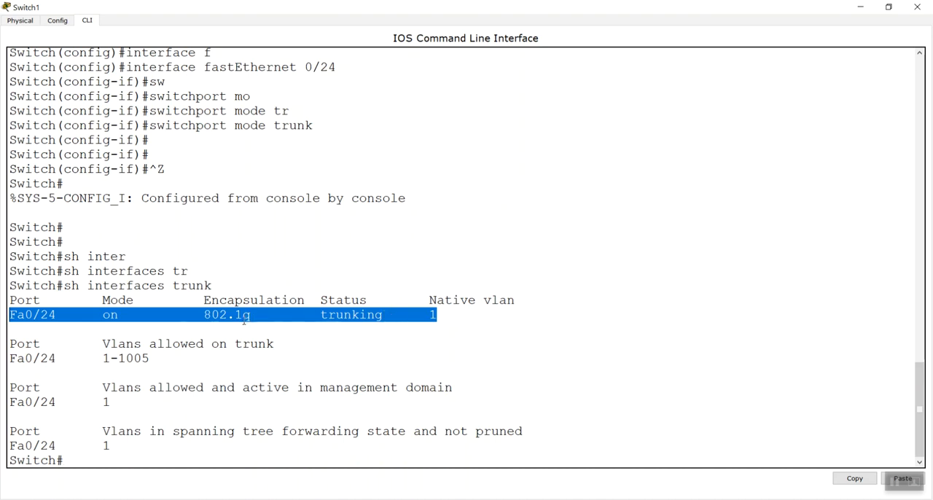
{"action": "left_click_drag", "start_coordinate": [203, 315], "coordinate": [400, 318]}
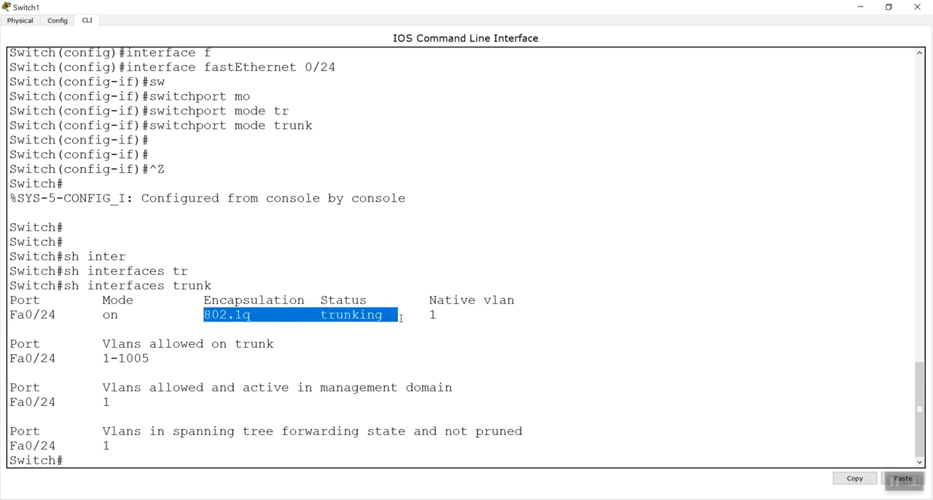
{"action": "left_click", "coordinate": [463, 335]}
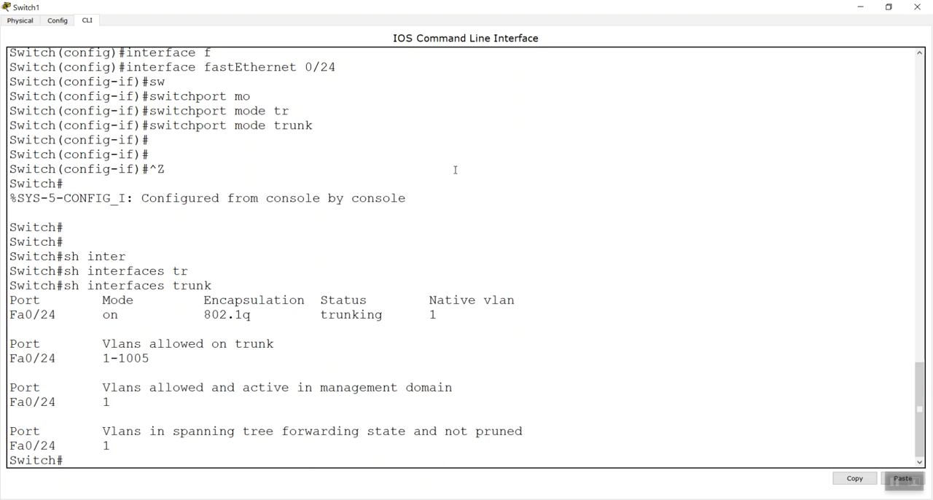
Reopen Switch1's CLI in a maximized window and enter global configuration mode with conf t
{"action": "left_click", "coordinate": [917, 7]}
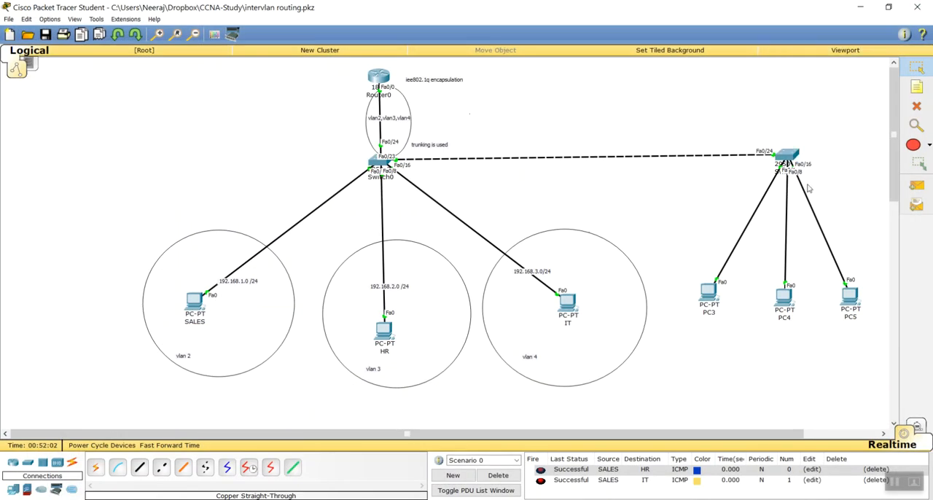
{"action": "left_click", "coordinate": [785, 158]}
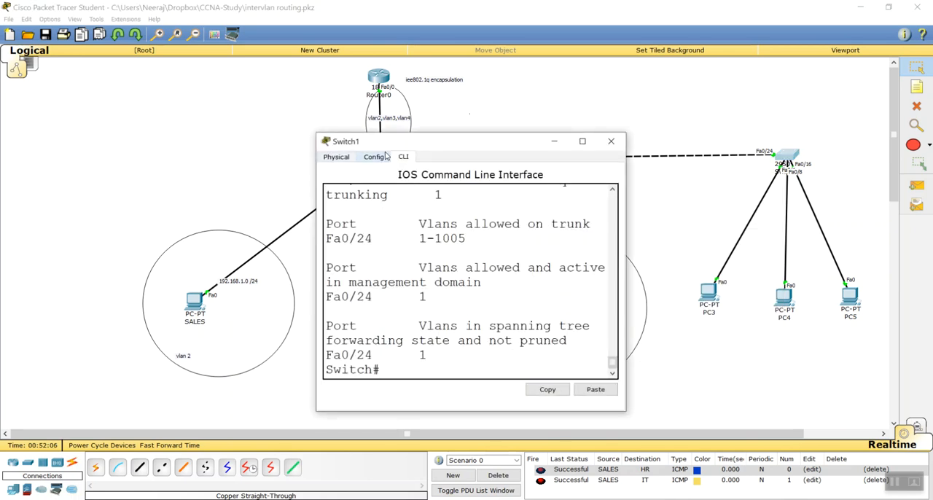
{"action": "double_click", "coordinate": [416, 141]}
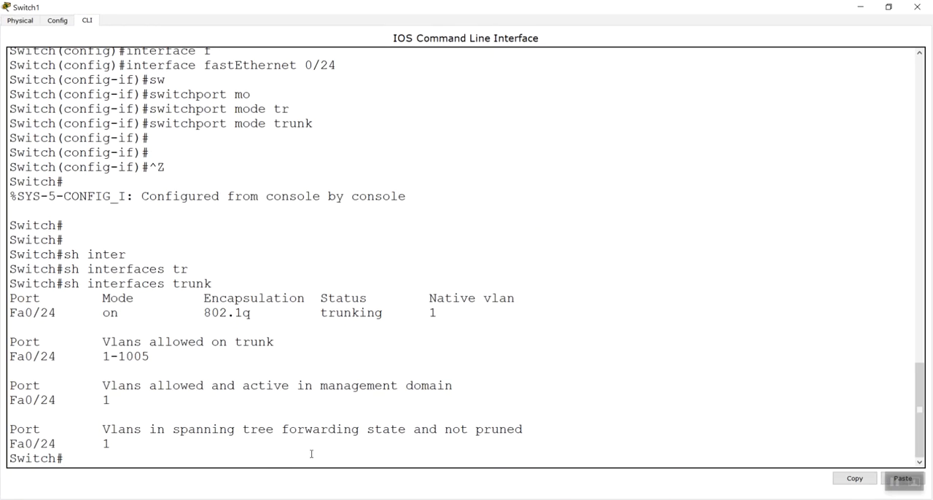
{"action": "key", "text": "Return"}
{"action": "type", "text": "conf t"}
{"action": "key", "text": "Return"}
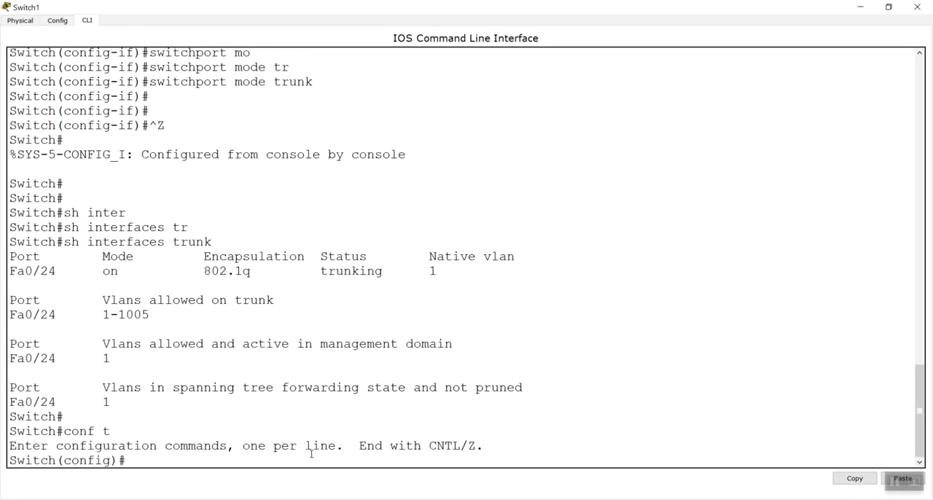
Select interface f0/1 on Switch1 for configuration
{"action": "type", "text": "interf"}
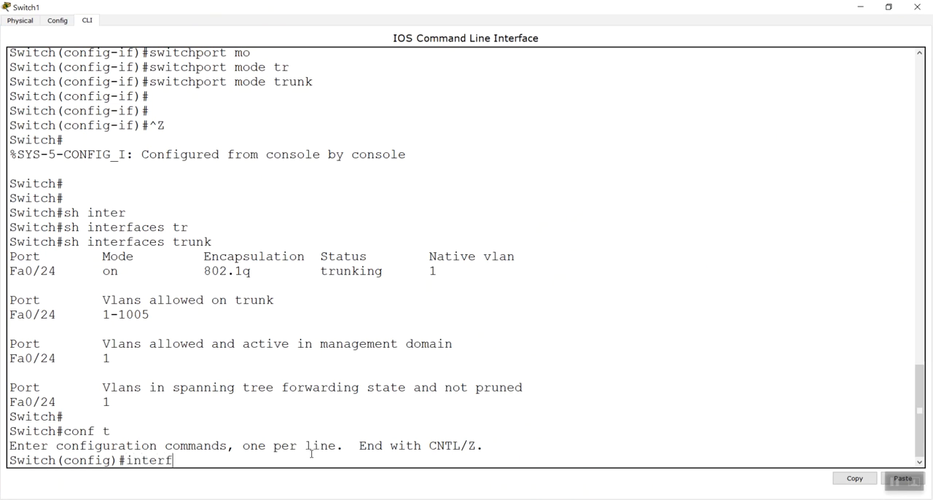
{"action": "key", "text": "Tab"}
{"action": "type", "text": "f0/1"}
{"action": "key", "text": "Return"}
Set Switch1's FastEthernet 0/1 to access mode with switchport mode access
{"action": "type", "text": "s"}
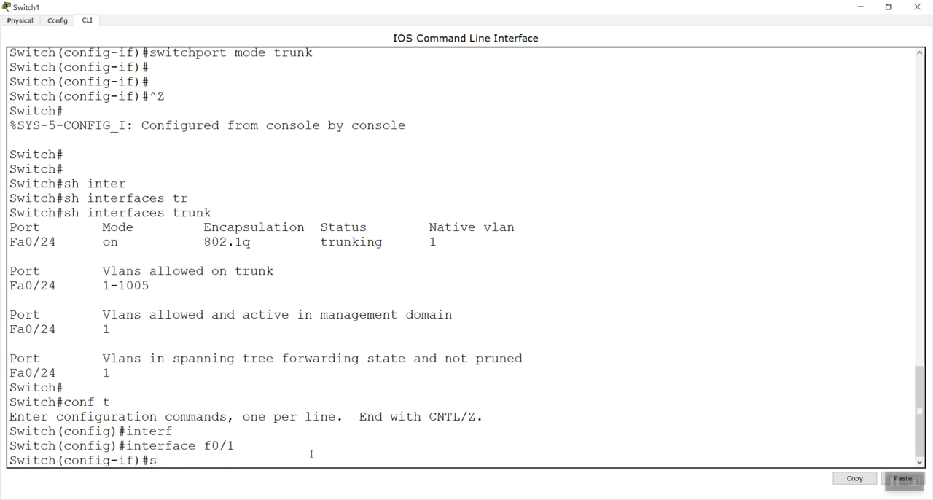
{"action": "type", "text": "w"}
{"action": "key", "text": "Tab"}
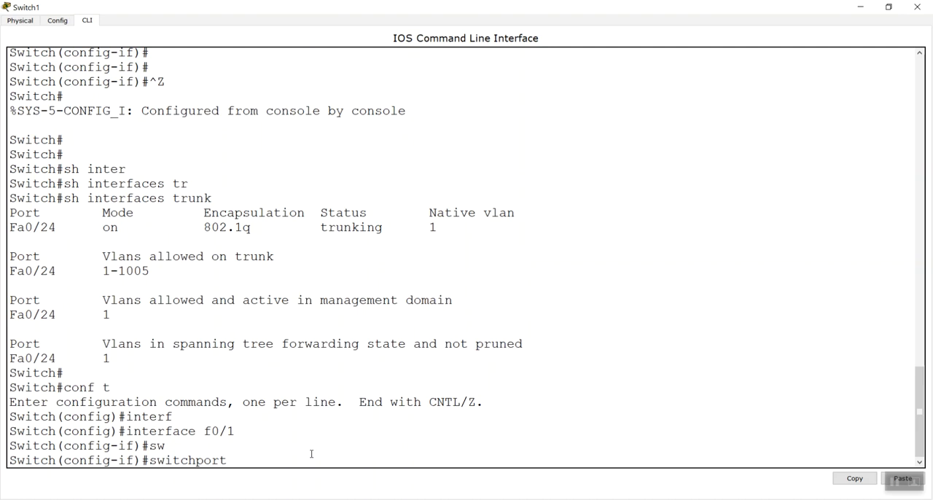
{"action": "type", "text": "mod"}
{"action": "key", "text": "Tab"}
{"action": "type", "text": "ac"}
{"action": "key", "text": "Tab"}
{"action": "key", "text": "Return"}
{"action": "type", "text": "sw"}
Assign Switch1's FastEthernet 0/1 to VLAN 2 with switchport access vlan 2
{"action": "key", "text": "Tab"}
{"action": "type", "text": "a"}
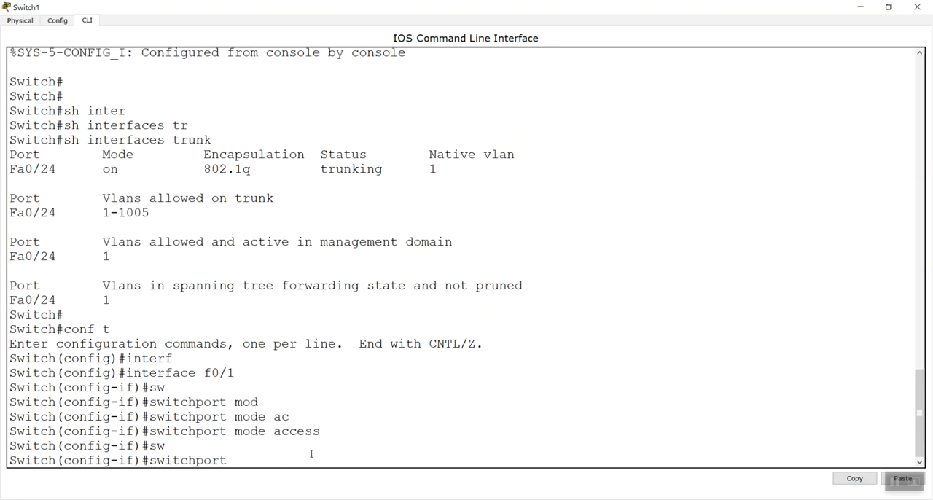
{"action": "type", "text": "c"}
{"action": "key", "text": "Tab"}
{"action": "type", "text": "vla"}
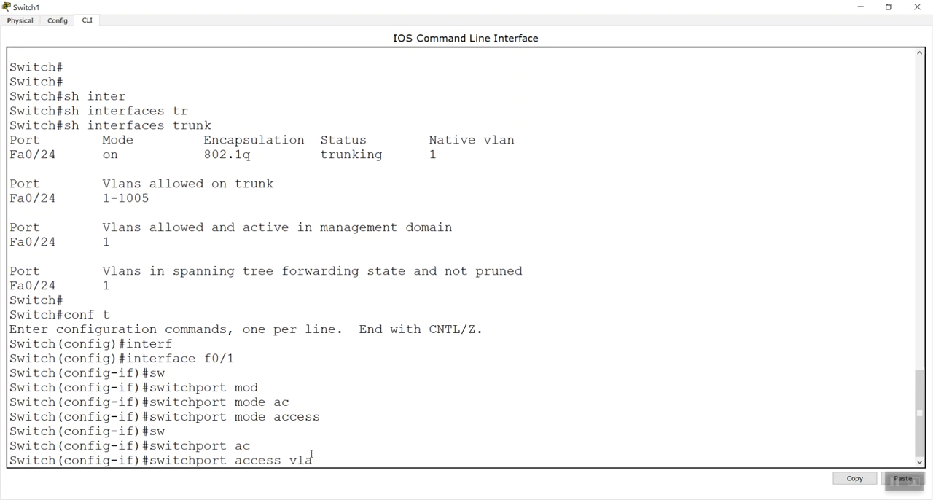
{"action": "key", "text": "Tab"}
{"action": "type", "text": "2"}
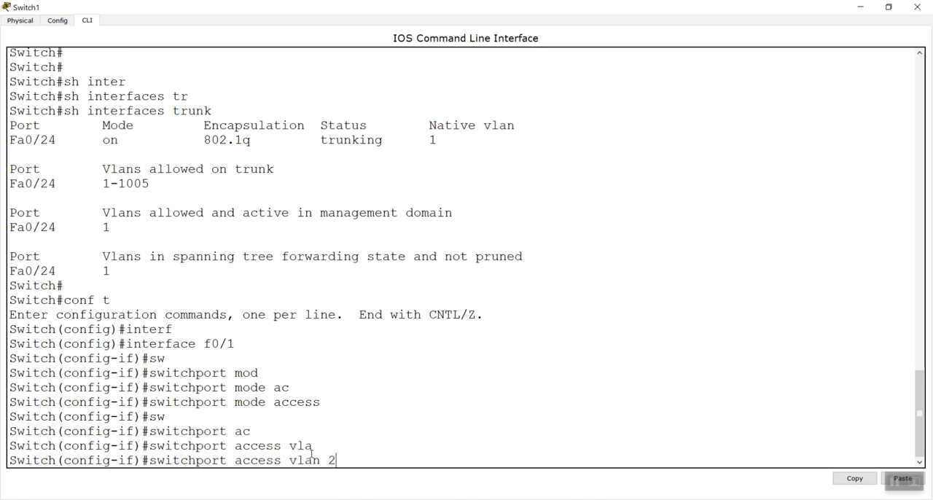
{"action": "key", "text": "Return"}
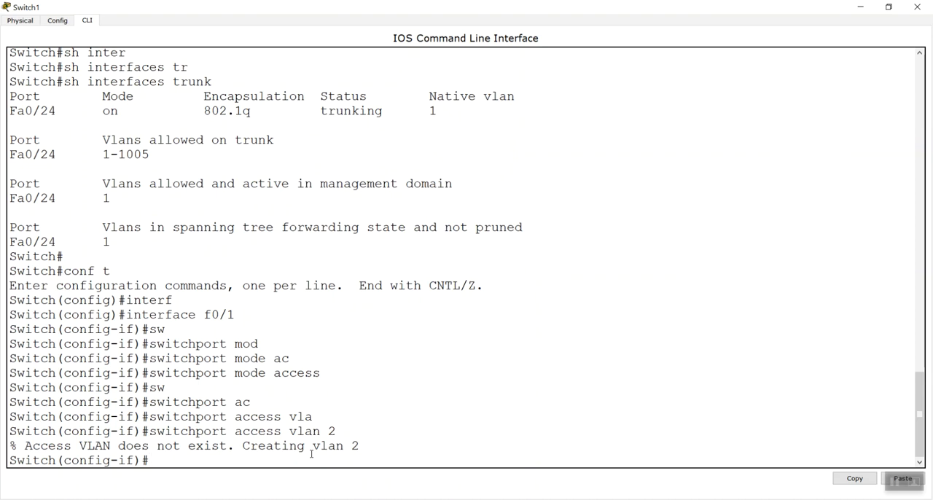
Exit the current interface configuration and select interface fastEthernet 0/8 on Switch1
{"action": "type", "text": "exit"}
{"action": "key", "text": "Return"}
{"action": "type", "text": "in"}
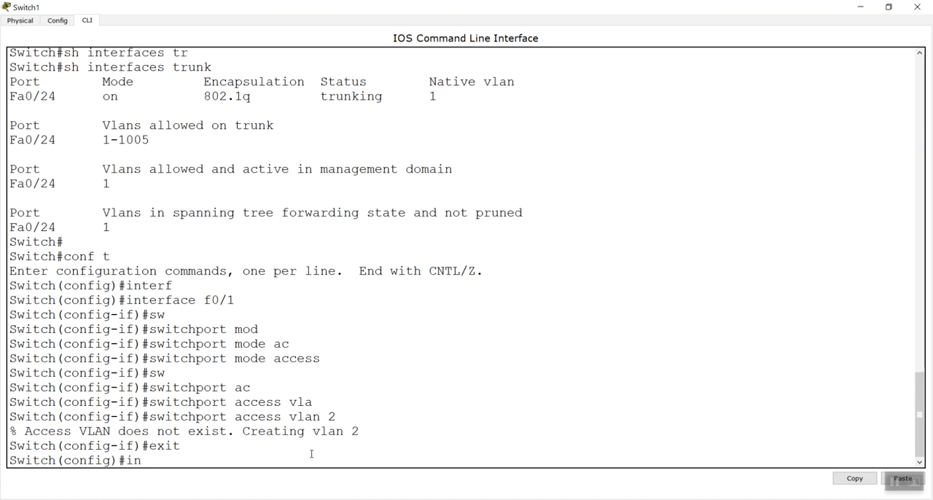
{"action": "key", "text": "Tab"}
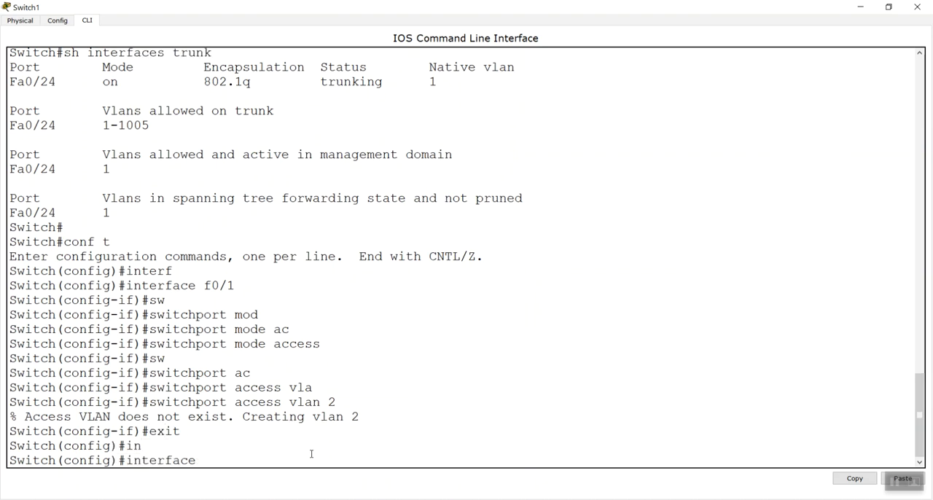
{"action": "type", "text": "f"}
{"action": "key", "text": "Tab"}
{"action": "type", "text": "0/"}
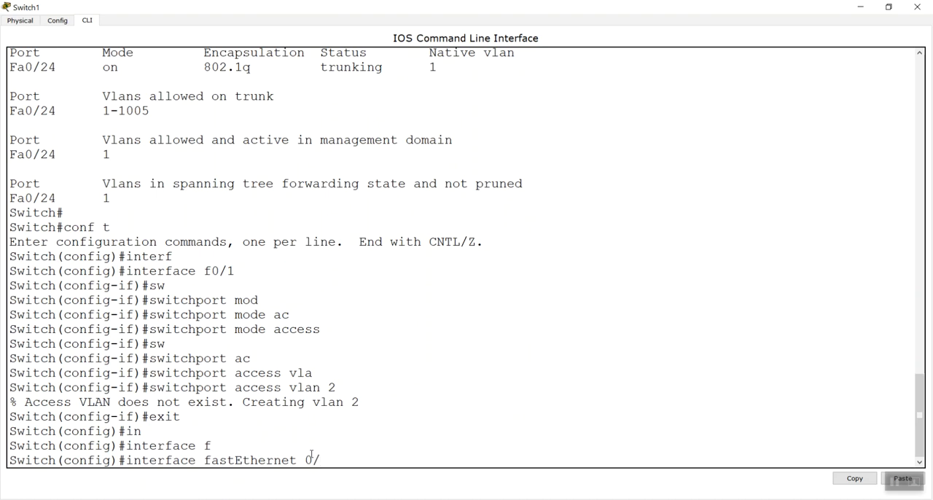
{"action": "type", "text": "8"}
{"action": "key", "text": "Return"}
Set Switch1's FastEthernet 0/8 to access mode with switchport mode access
{"action": "type", "text": "sw"}
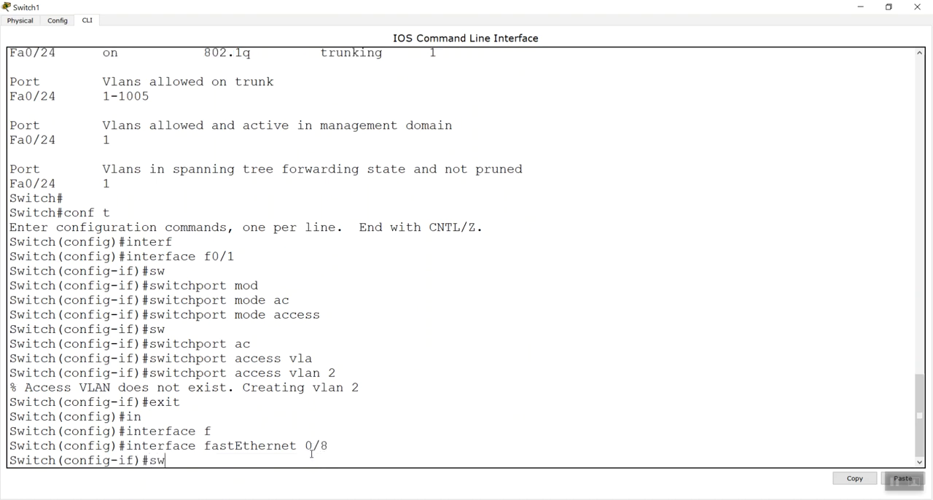
{"action": "key", "text": "Tab"}
{"action": "type", "text": "mo"}
{"action": "key", "text": "Tab"}
{"action": "type", "text": "ac"}
{"action": "key", "text": "Tab"}
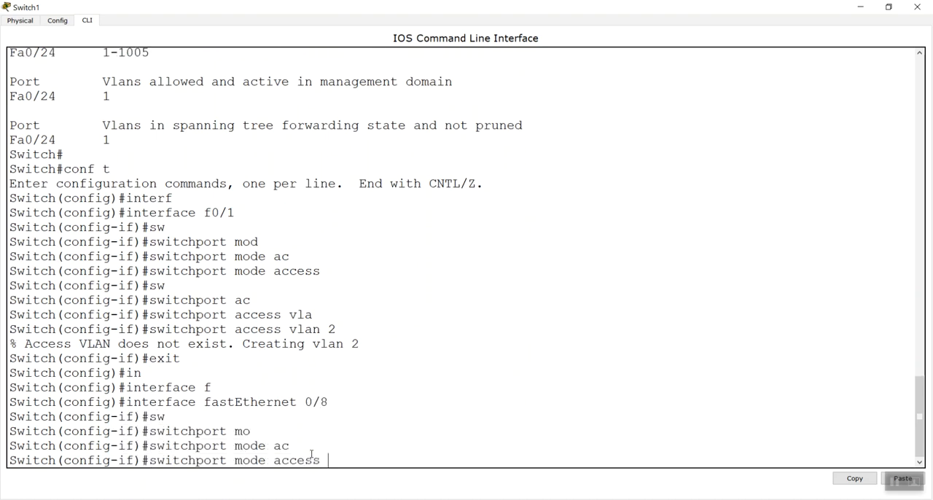
{"action": "key", "text": "Return"}
Assign Switch1's FastEthernet 0/8 to VLAN 3 with switchport access vlan 3
{"action": "type", "text": "sw"}
{"action": "key", "text": "Tab"}
{"action": "type", "text": "ac"}
{"action": "key", "text": "Tab"}
{"action": "type", "text": "v"}
{"action": "key", "text": "Tab"}
{"action": "type", "text": "3"}
{"action": "key", "text": "Return"}
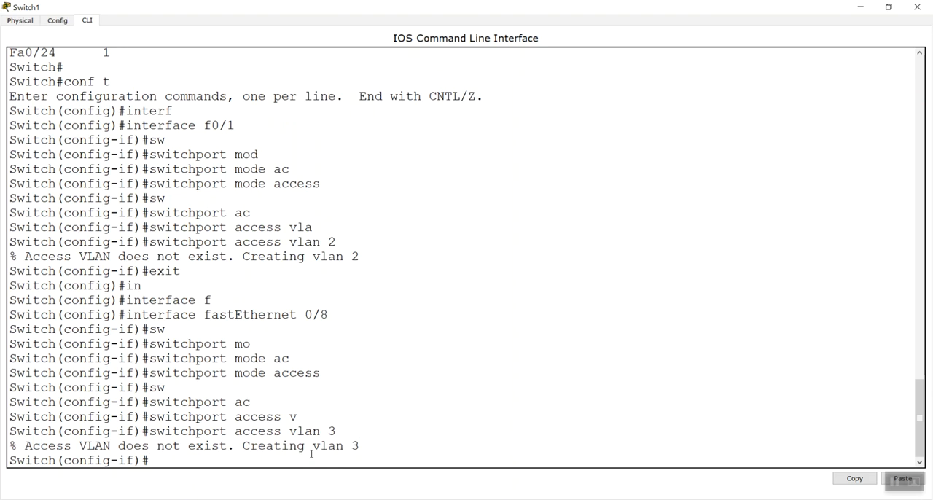
Exit the current interface configuration and select interface fastEthernet 0/16 on Switch1
{"action": "type", "text": "exit"}
{"action": "key", "text": "Return"}
{"action": "type", "text": "inter"}
{"action": "key", "text": "Tab"}
{"action": "type", "text": "f"}
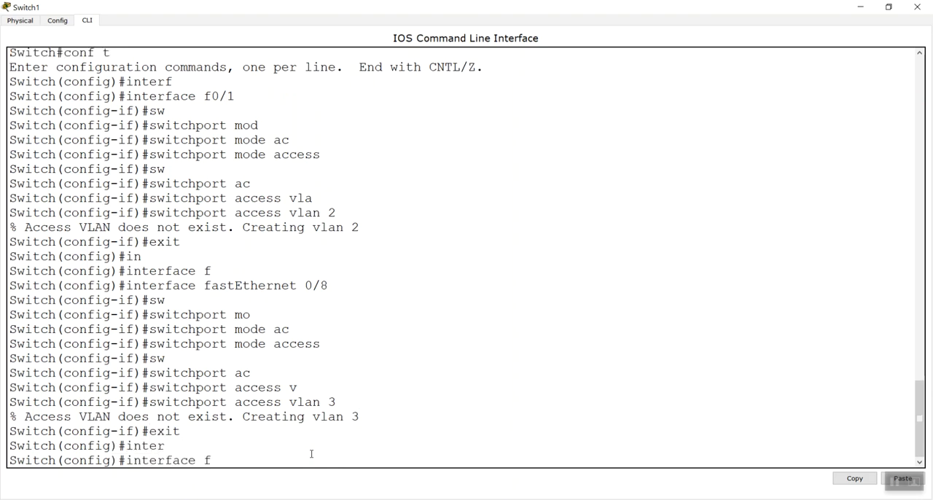
{"action": "key", "text": "Tab"}
{"action": "type", "text": "0/1"}
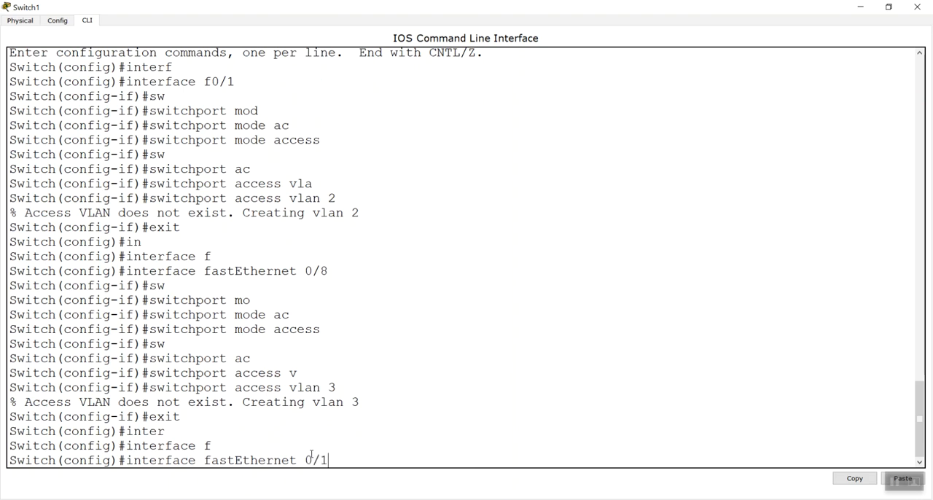
{"action": "type", "text": "6"}
{"action": "key", "text": "Return"}
Set Switch1's FastEthernet 0/16 to access mode with switchport mode access
{"action": "type", "text": "sw"}
{"action": "key", "text": "Tab"}
{"action": "type", "text": "m"}
{"action": "key", "text": "Tab"}
{"action": "type", "text": "ac"}
{"action": "key", "text": "Tab"}
{"action": "key", "text": "Return"}
Assign FastEthernet 0/16 to VLAN 4 with switchport access vlan 4 and return to privileged mode
{"action": "type", "text": "sw"}
{"action": "key", "text": "Tab"}
{"action": "type", "text": "ac"}
{"action": "key", "text": "Tab"}
{"action": "type", "text": "v"}
{"action": "key", "text": "Tab"}
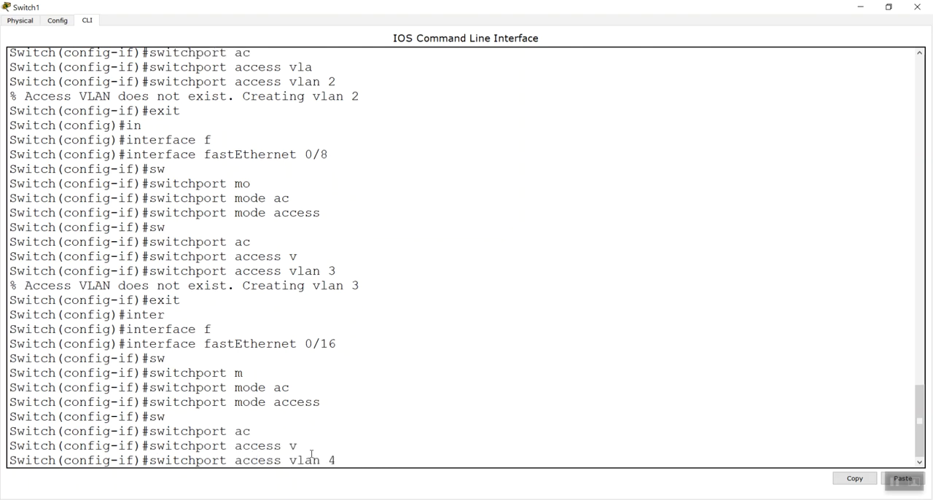
{"action": "type", "text": "4"}
{"action": "key", "text": "Return"}
{"action": "key", "text": "ctrl+z"}
{"action": "key", "text": "Return"}
Run sh vlan brief on Switch1, examine the port assignments of VLANs 2, 3 and 4, and close the device window
{"action": "type", "text": "sh"}
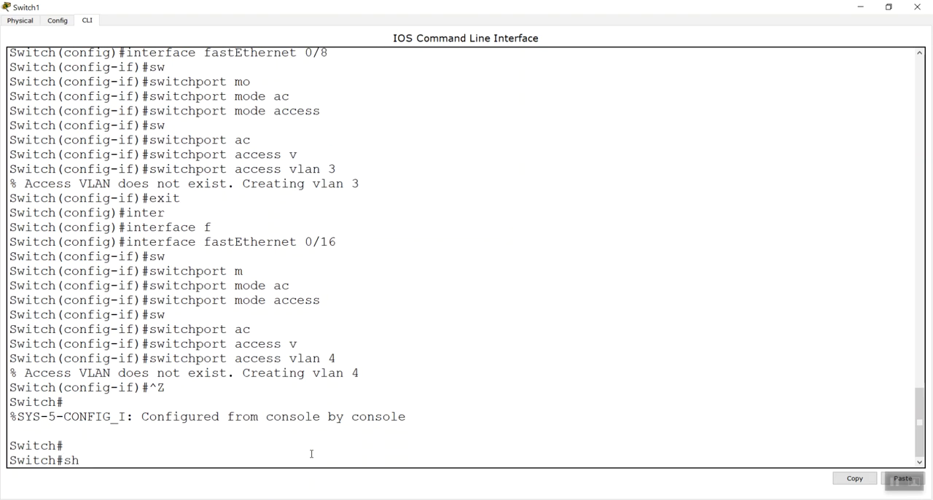
{"action": "type", "text": " vlan brief"}
{"action": "key", "text": "Return"}
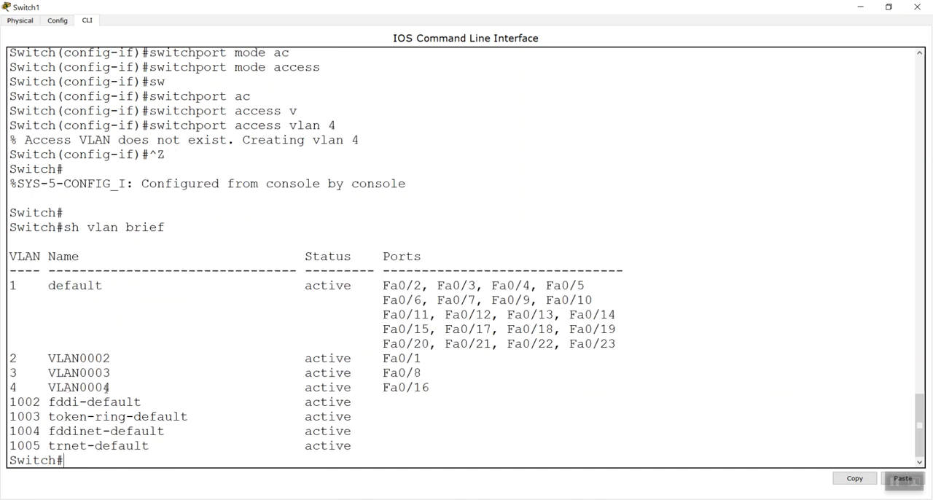
{"action": "left_click_drag", "start_coordinate": [9, 361], "coordinate": [384, 384]}
{"action": "left_click", "coordinate": [448, 376]}
{"action": "double_click", "coordinate": [425, 357]}
{"action": "left_click", "coordinate": [455, 376]}
{"action": "left_click", "coordinate": [917, 7]}
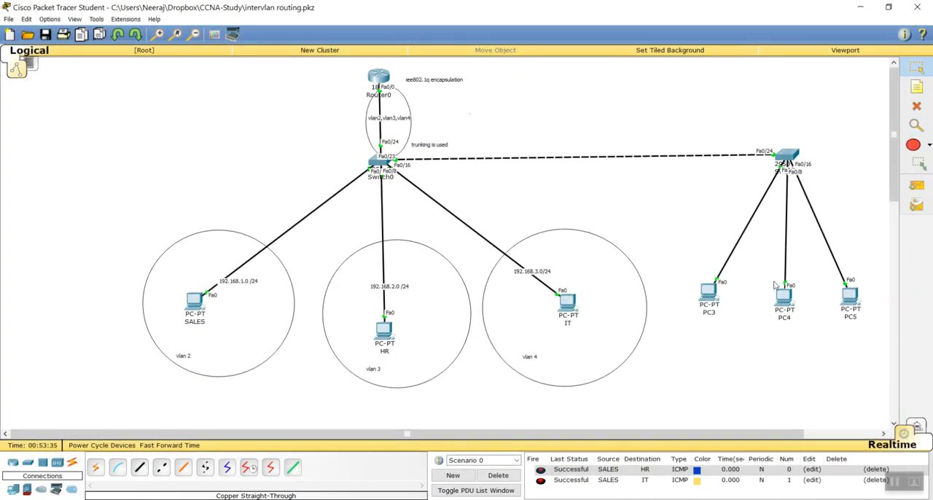
Open PC3's IP configuration and assign static IP address 192.168.1.11 with subnet mask 255.255.255.0
{"action": "left_click", "coordinate": [711, 298]}
{"action": "left_click", "coordinate": [419, 157]}
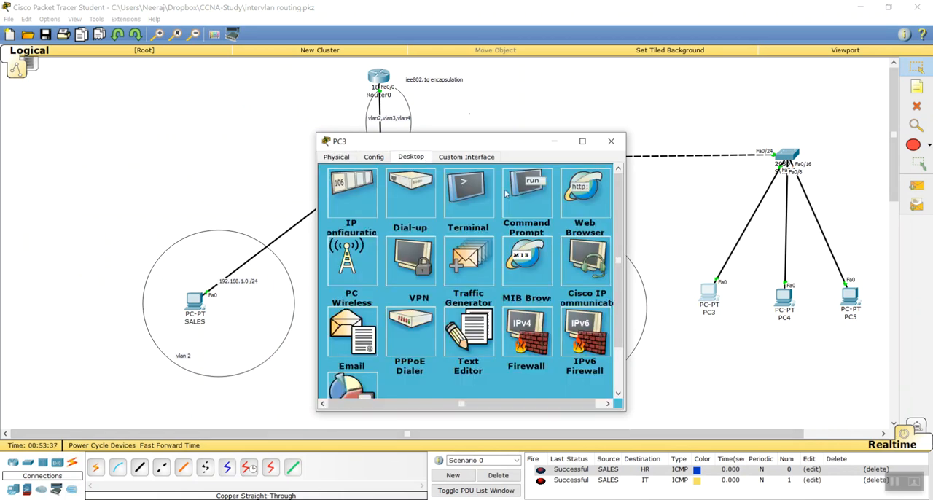
{"action": "left_click", "coordinate": [413, 207]}
{"action": "left_click", "coordinate": [430, 216]}
{"action": "type", "text": "192.168.1."}
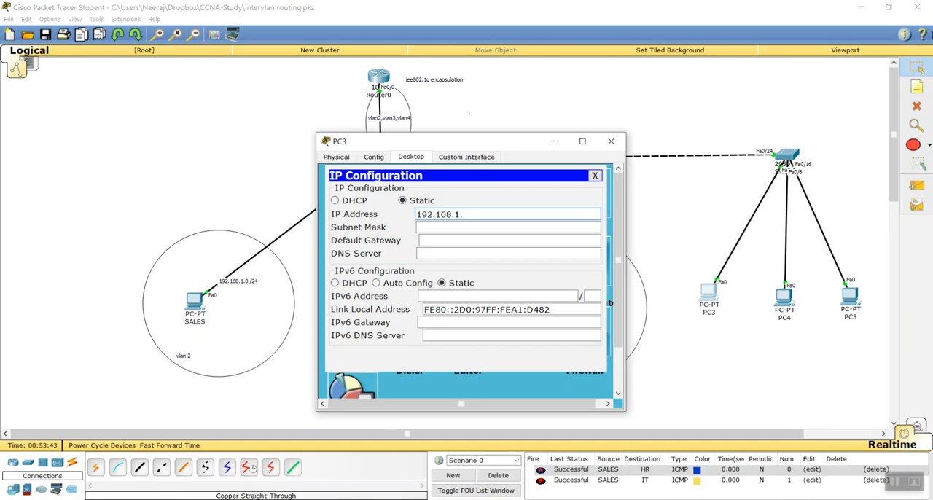
{"action": "type", "text": "11"}
{"action": "key", "text": "Tab"}
Set PC3's default gateway to 192.168.1.1 and close its window
{"action": "key", "text": "Tab"}
{"action": "type", "text": "192.168.1.1"}
{"action": "key", "text": "Tab"}
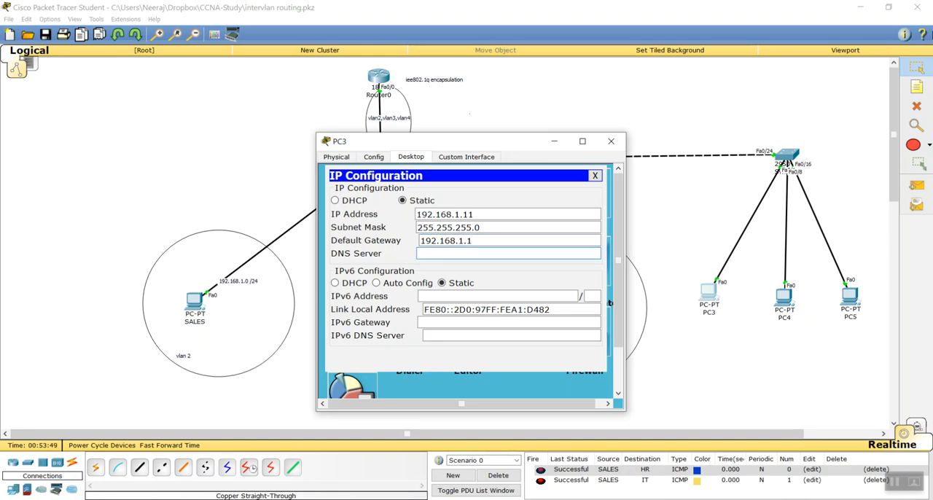
{"action": "left_click", "coordinate": [611, 141]}
Open PC4's IP configuration and assign static IP address 192.168.2.21 with subnet mask 255.255.255.0
{"action": "left_click", "coordinate": [781, 297]}
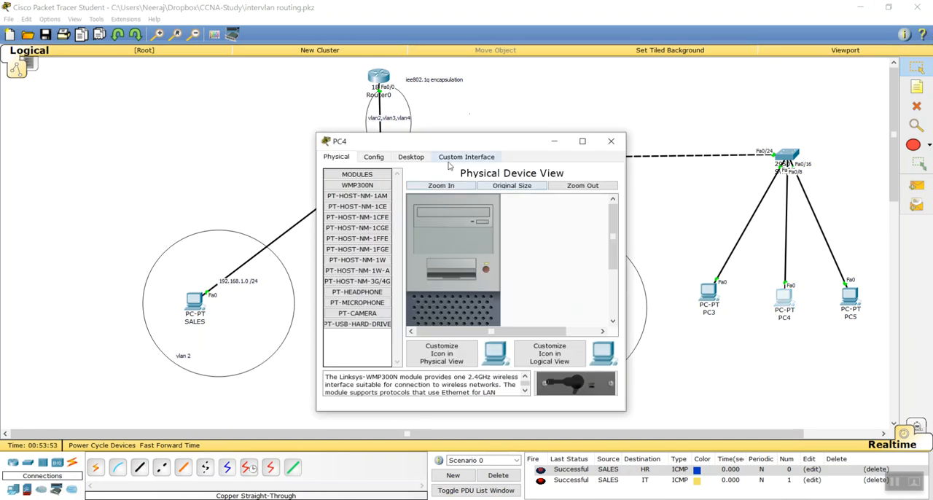
{"action": "left_click", "coordinate": [411, 157]}
{"action": "left_click", "coordinate": [355, 205]}
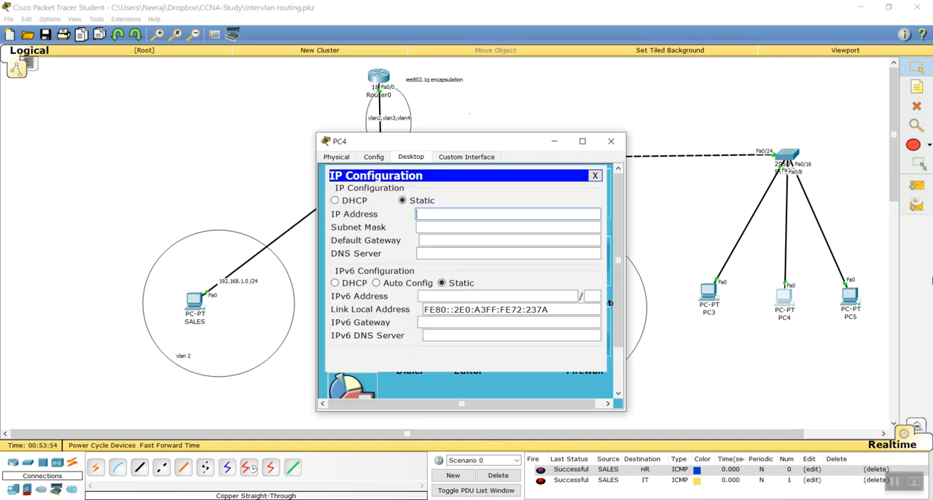
{"action": "type", "text": "192.168."}
{"action": "type", "text": "2"}
{"action": "type", "text": ".11"}
{"action": "key", "text": "BackSpace"}
{"action": "key", "text": "BackSpace"}
{"action": "type", "text": "21"}
{"action": "key", "text": "Tab"}
{"action": "key", "text": "Tab"}
Set PC4's default gateway to 192.168.2.1 and close its window
{"action": "type", "text": "192.168.1"}
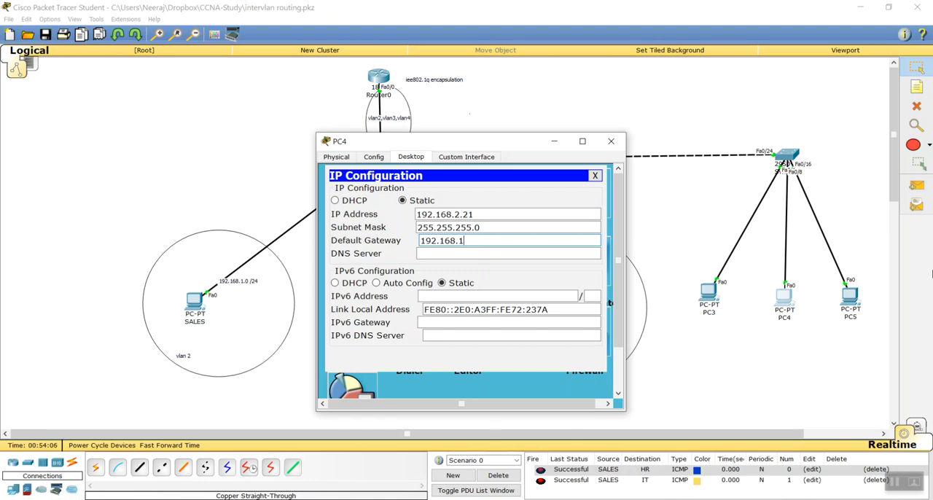
{"action": "key", "text": "BackSpace"}
{"action": "type", "text": "2.1"}
{"action": "key", "text": "Tab"}
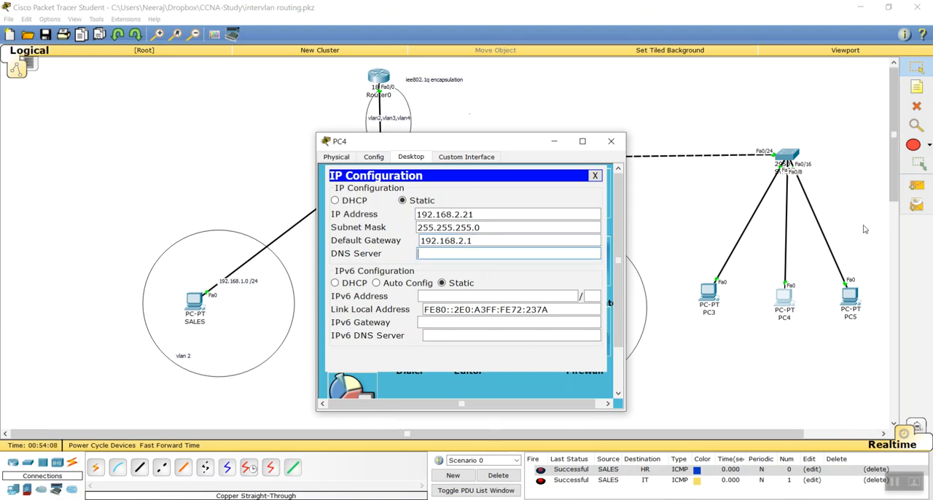
{"action": "left_click", "coordinate": [611, 141]}
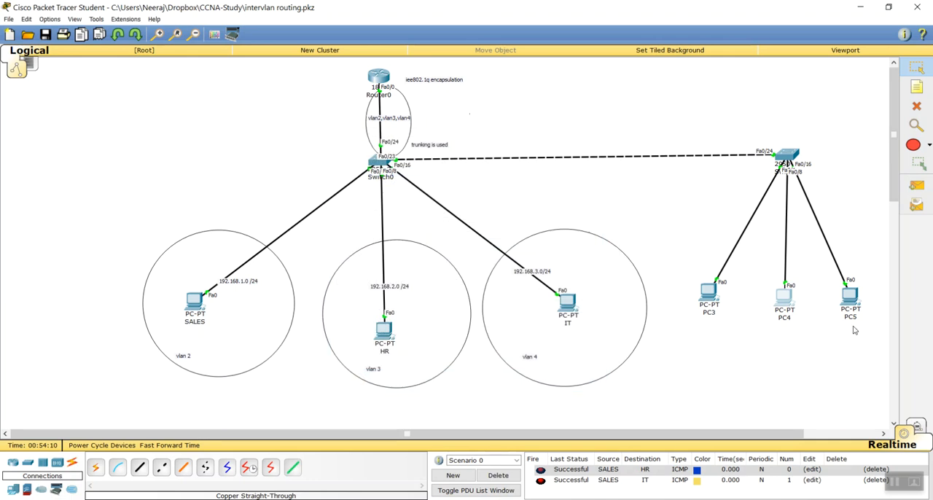
Open PC5's IP configuration and assign static IP address 192.168.3.31 with subnet mask 255.255.255.0
{"action": "left_click", "coordinate": [848, 295]}
{"action": "left_click", "coordinate": [410, 157]}
{"action": "left_click", "coordinate": [368, 206]}
{"action": "type", "text": "192"}
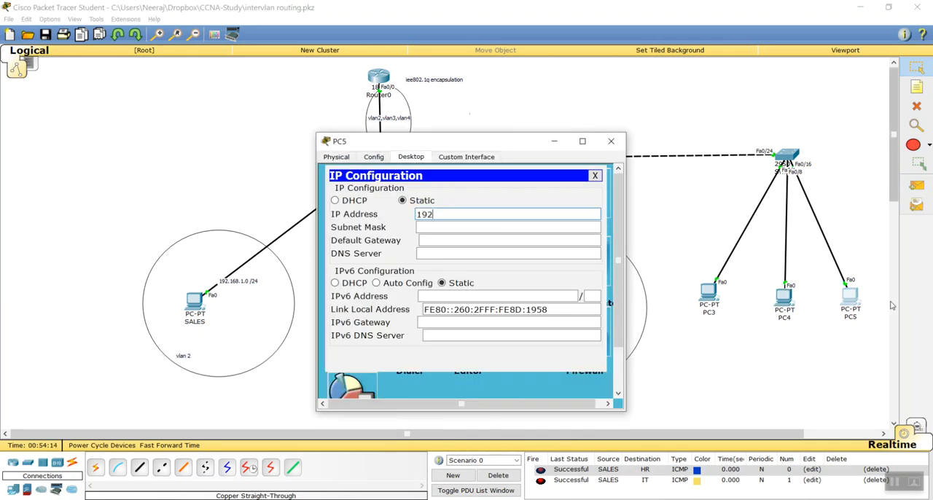
{"action": "type", "text": ".168.3.31"}
{"action": "key", "text": "Tab"}
{"action": "key", "text": "Tab"}
Set PC5's default gateway to 192.168.3.1 and close its window
{"action": "type", "text": "192.168.3.1"}
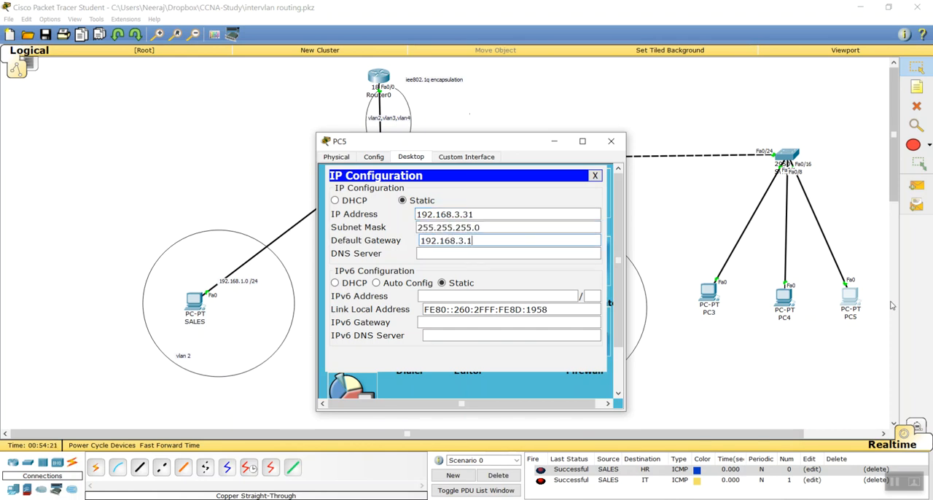
{"action": "key", "text": "Tab"}
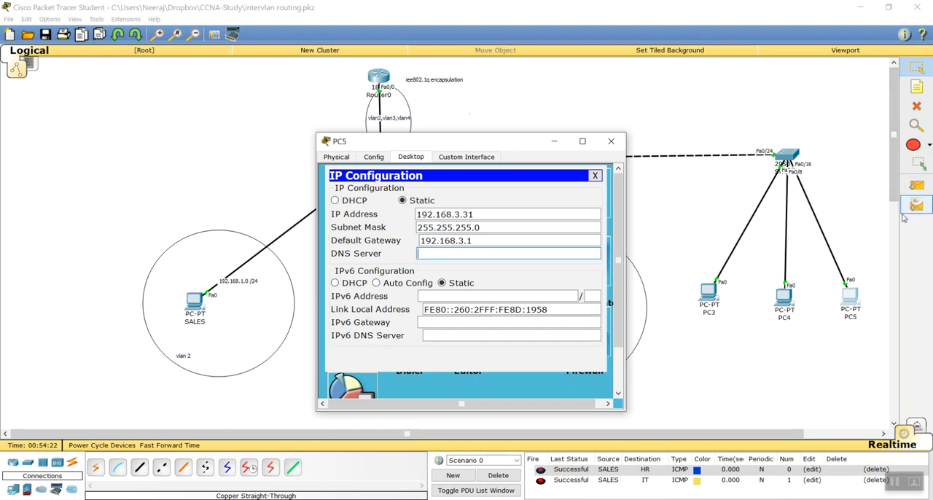
{"action": "left_click", "coordinate": [610, 140]}
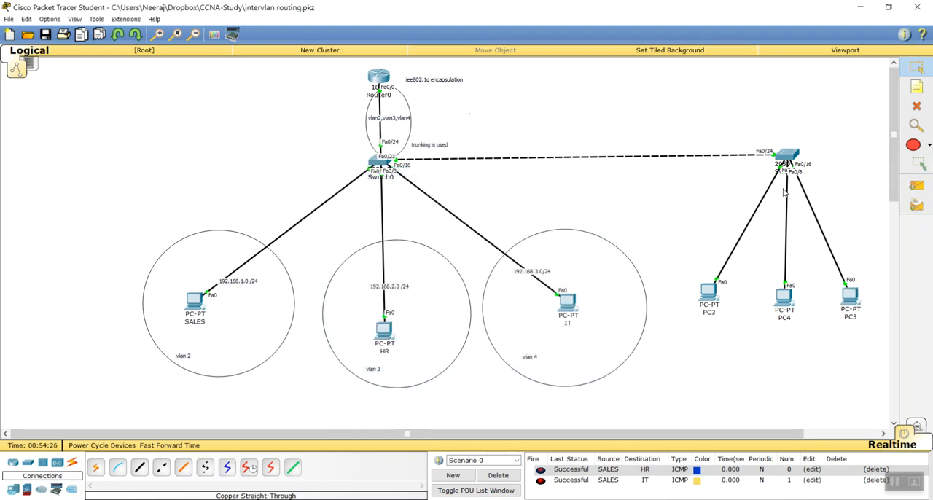
Test connectivity from PC3 to PC4 with a simple PDU, repeat it in an emptied scenario, and clear the PDU list
{"action": "left_click", "coordinate": [917, 186]}
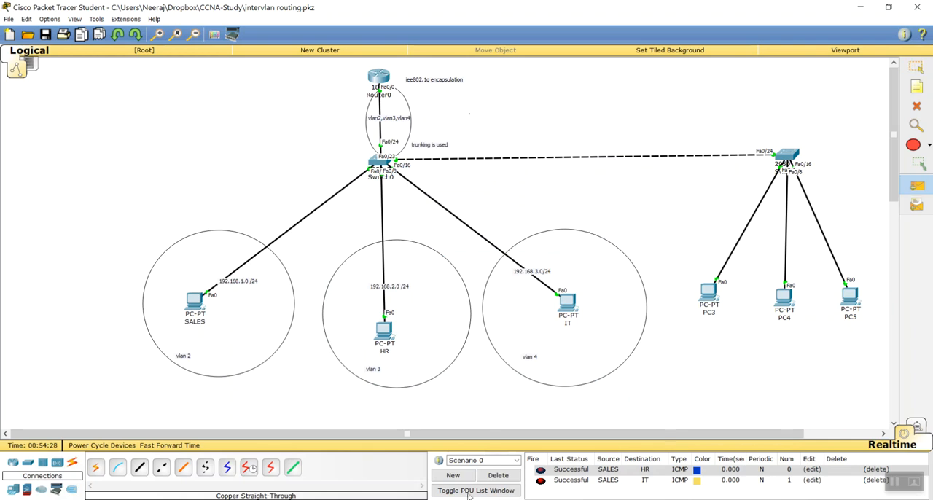
{"action": "left_click", "coordinate": [712, 295]}
{"action": "left_click", "coordinate": [784, 296]}
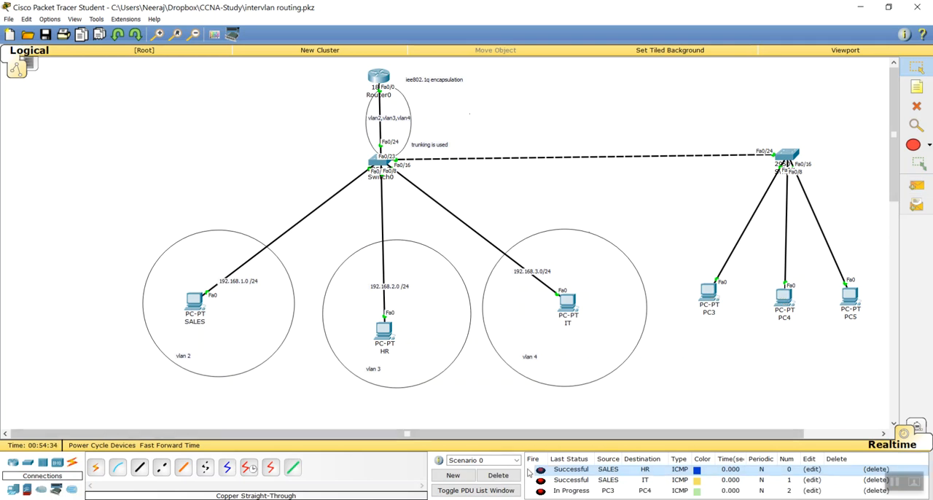
{"action": "left_click", "coordinate": [499, 475]}
{"action": "left_click", "coordinate": [917, 185]}
{"action": "left_click", "coordinate": [710, 294]}
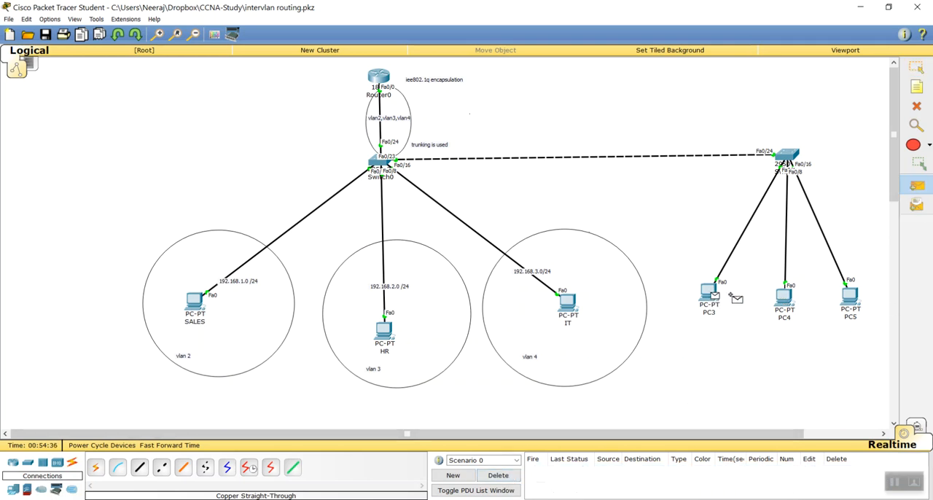
{"action": "left_click", "coordinate": [497, 475]}
Send a simple PDU from PC4 to PC5 and delete the scenario's PDU entries
{"action": "left_click", "coordinate": [916, 185]}
{"action": "left_click", "coordinate": [784, 294]}
{"action": "left_click", "coordinate": [852, 296]}
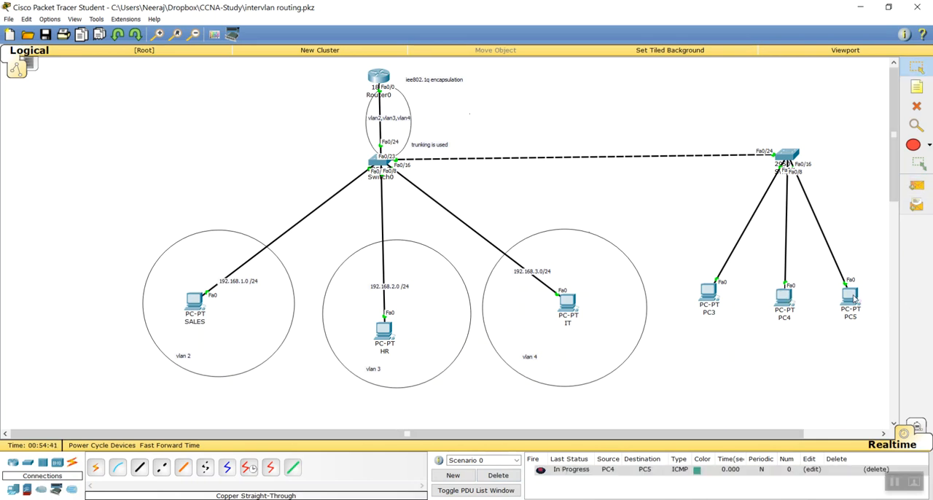
{"action": "left_click", "coordinate": [498, 475]}
Test the new switch's PCs with simple PDUs from PC4 to PC5, PC3 to PC5 and PC3 to PC4, and clear the list
{"action": "left_click", "coordinate": [917, 185]}
{"action": "left_click", "coordinate": [786, 293]}
{"action": "left_click", "coordinate": [852, 296]}
{"action": "left_click", "coordinate": [917, 185]}
{"action": "left_click", "coordinate": [711, 293]}
{"action": "left_click", "coordinate": [851, 295]}
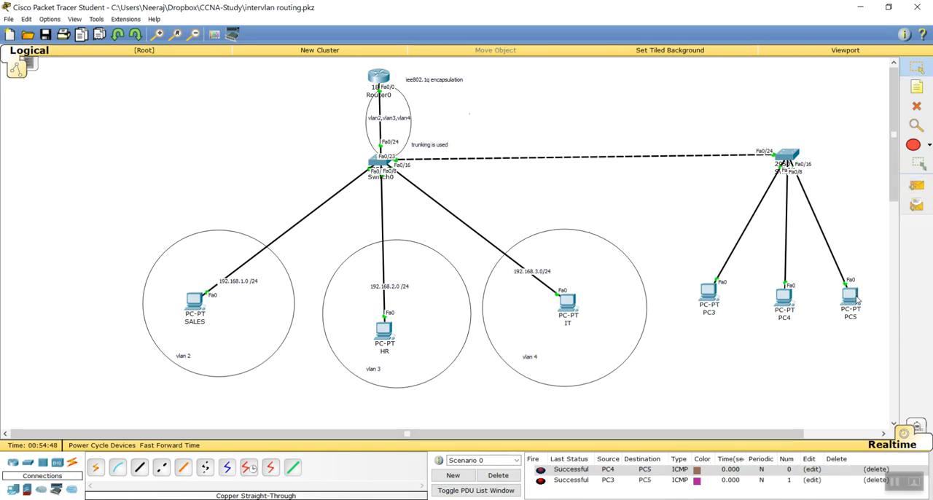
{"action": "left_click", "coordinate": [917, 185]}
{"action": "left_click", "coordinate": [711, 294]}
{"action": "left_click", "coordinate": [785, 298]}
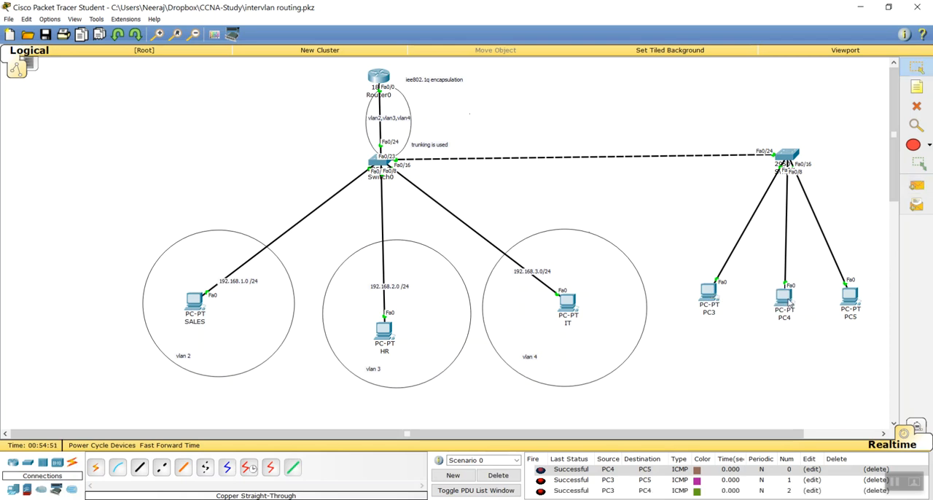
{"action": "left_click", "coordinate": [499, 475]}
Test same-VLAN traffic across the trunk with simple PDUs from SALES to PC3, HR to PC4 and IT to PC5, and clear the list
{"action": "left_click", "coordinate": [917, 185]}
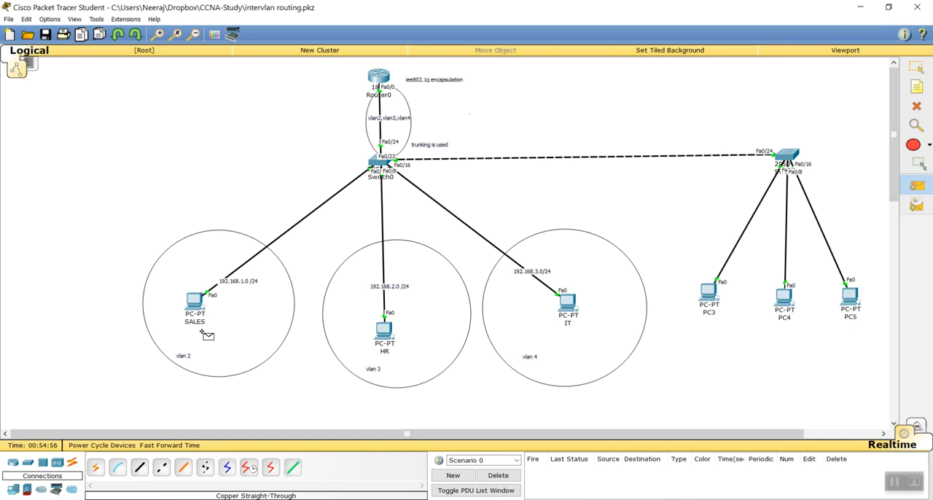
{"action": "left_click", "coordinate": [195, 302]}
{"action": "left_click", "coordinate": [707, 293]}
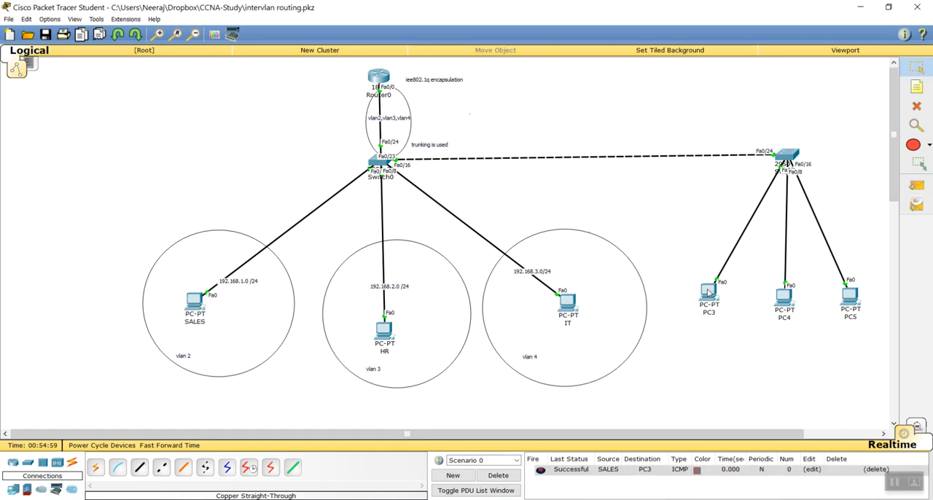
{"action": "left_click", "coordinate": [916, 185]}
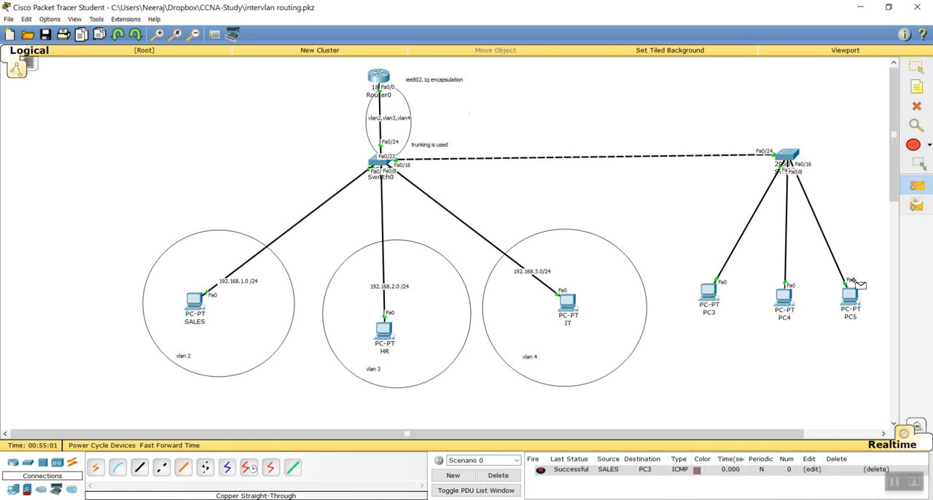
{"action": "left_click", "coordinate": [385, 330]}
{"action": "left_click", "coordinate": [784, 297]}
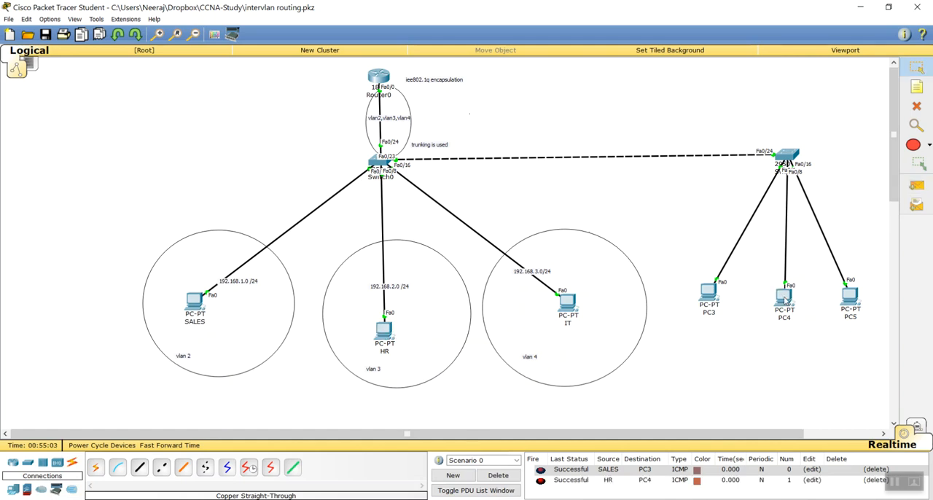
{"action": "left_click", "coordinate": [917, 185]}
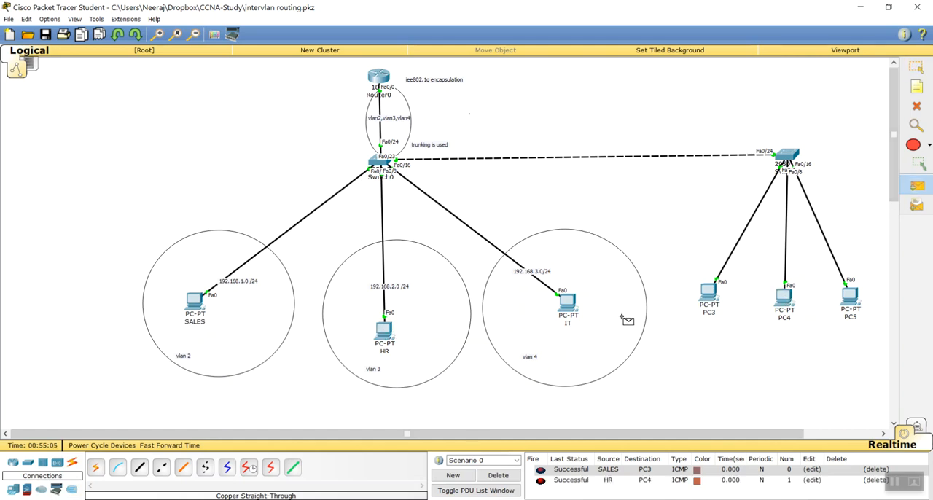
{"action": "left_click", "coordinate": [567, 304]}
{"action": "left_click", "coordinate": [849, 296]}
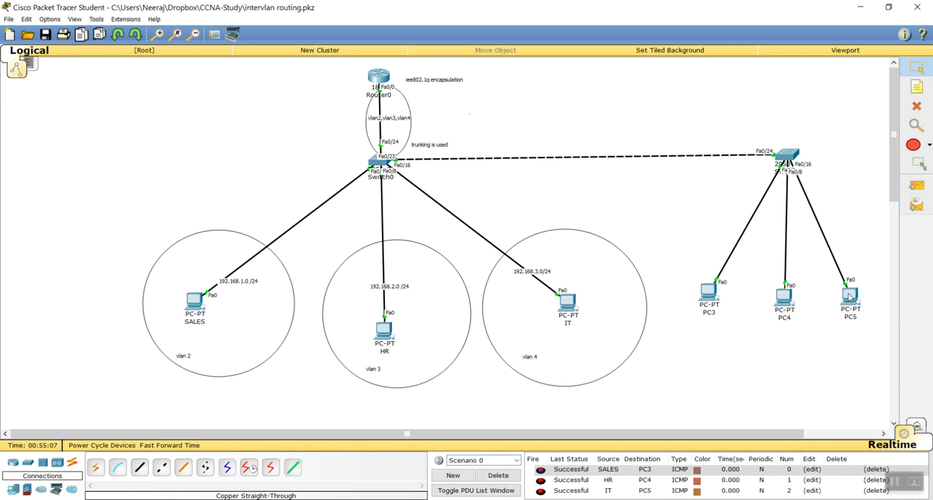
{"action": "left_click", "coordinate": [498, 475]}
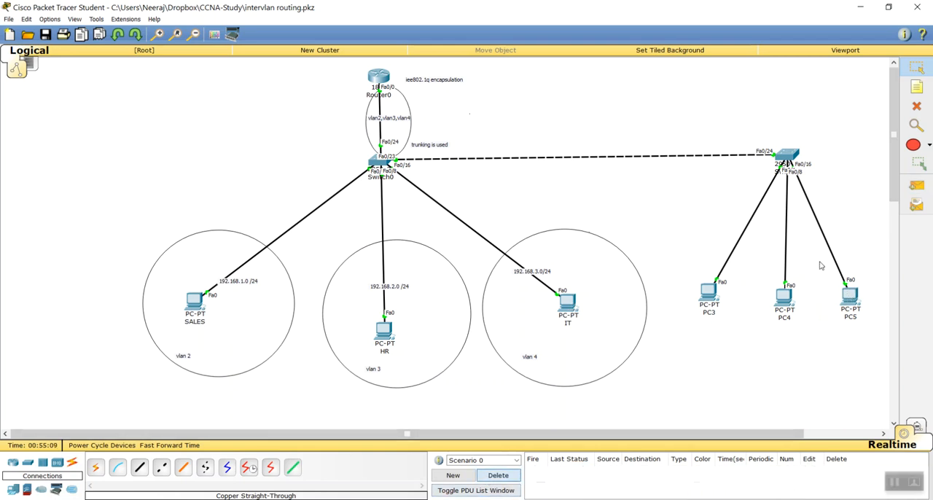
Test inter-VLAN traffic across both switches with simple PDUs from SALES to PC4, HR to PC5 and IT to PC3
{"action": "left_click", "coordinate": [917, 186]}
{"action": "left_click", "coordinate": [196, 302]}
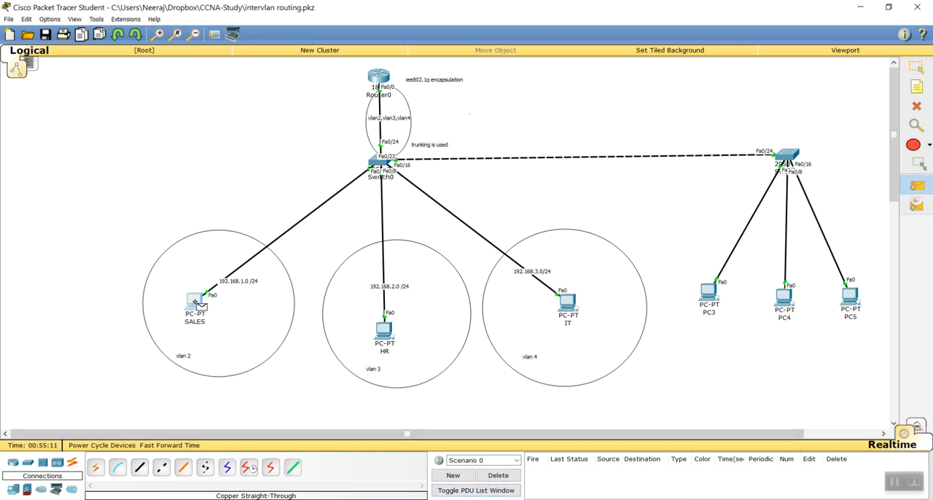
{"action": "left_click", "coordinate": [789, 299]}
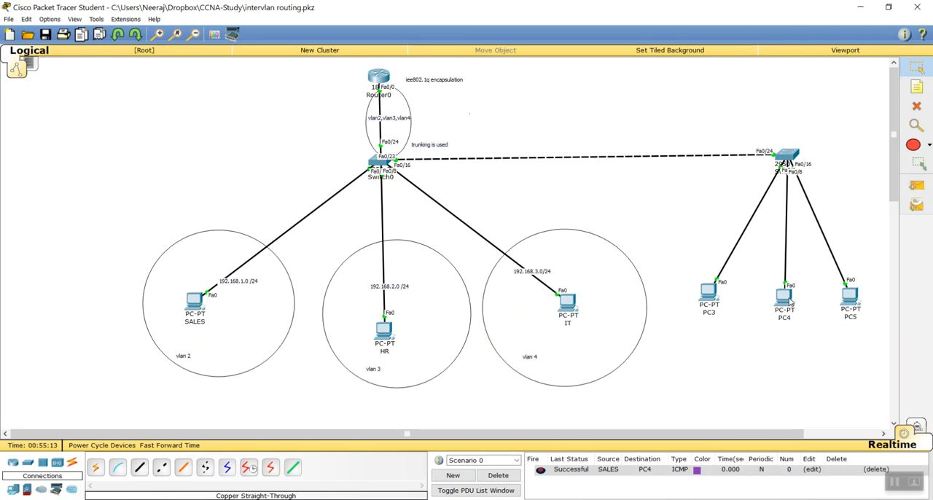
{"action": "left_click", "coordinate": [917, 185]}
{"action": "left_click", "coordinate": [384, 332]}
{"action": "left_click", "coordinate": [849, 295]}
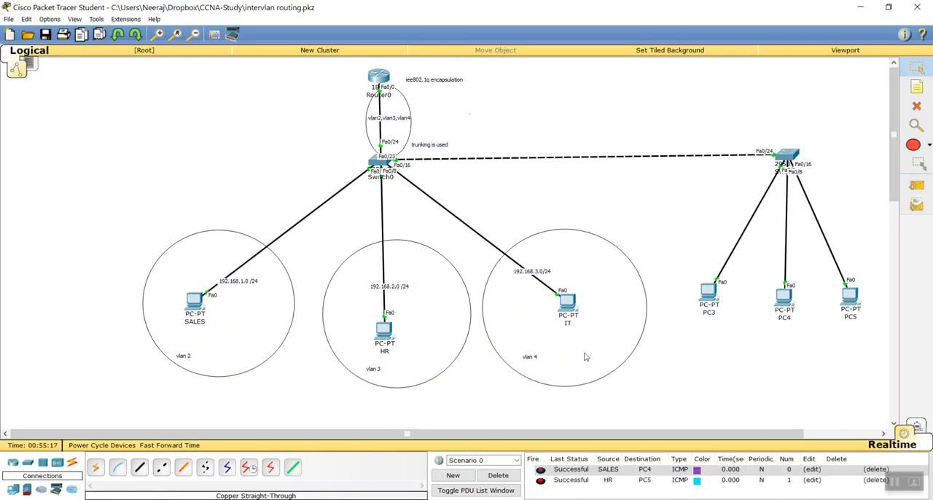
{"action": "left_click", "coordinate": [917, 185]}
{"action": "left_click", "coordinate": [568, 301]}
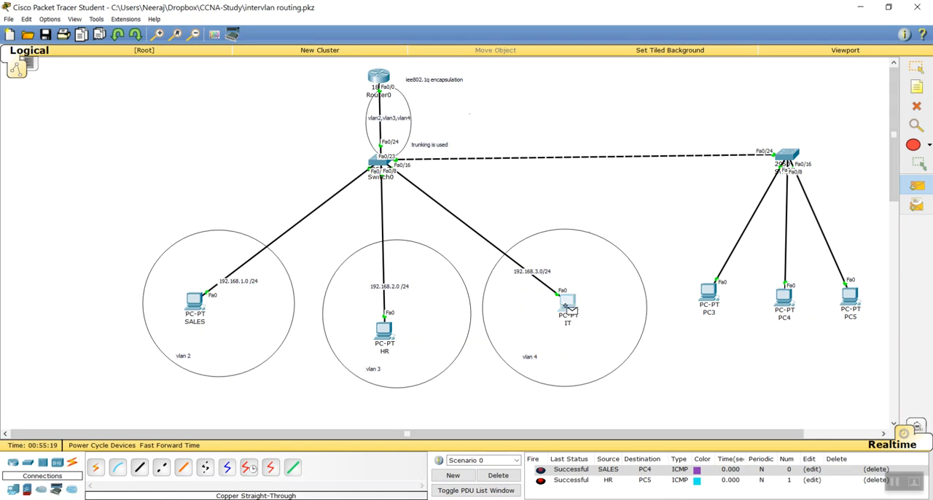
{"action": "left_click", "coordinate": [709, 295]}
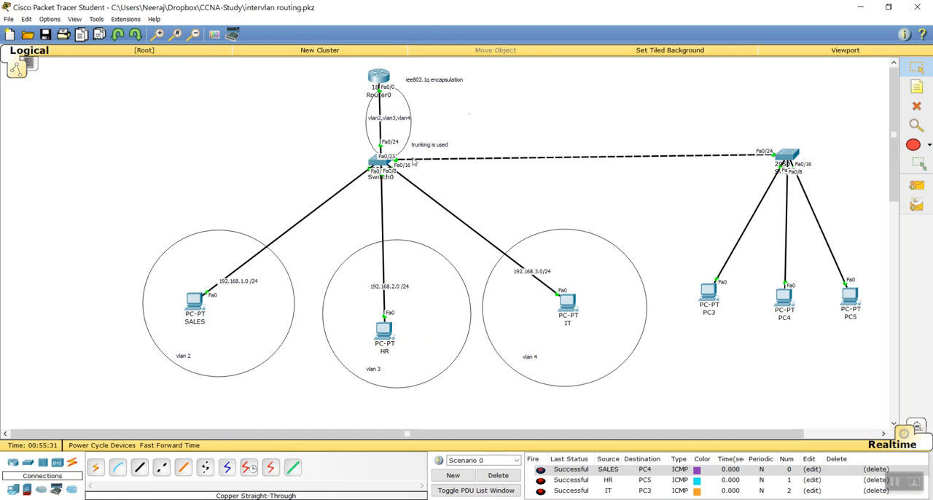
Add the note "trunking" and position it above the middle of the link between the two switches
{"action": "left_click", "coordinate": [916, 86]}
{"action": "left_click", "coordinate": [540, 145]}
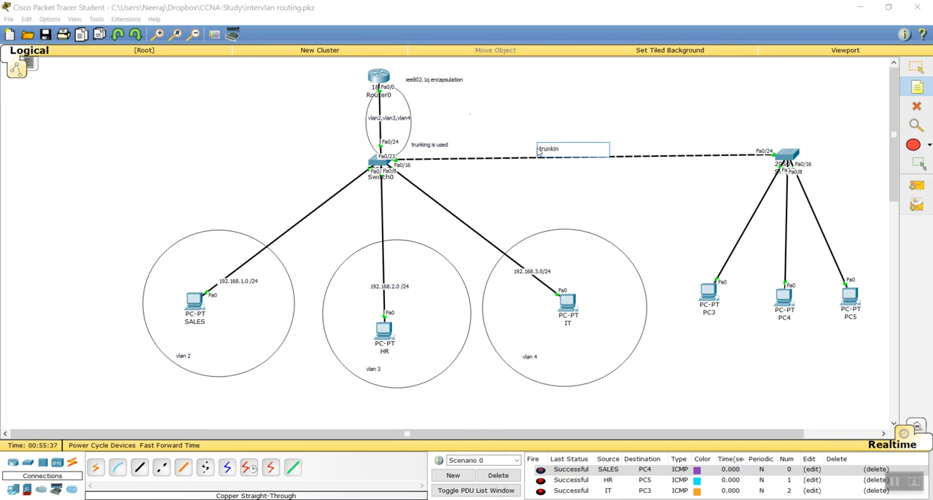
{"action": "left_click", "coordinate": [523, 95]}
{"action": "left_click", "coordinate": [916, 67]}
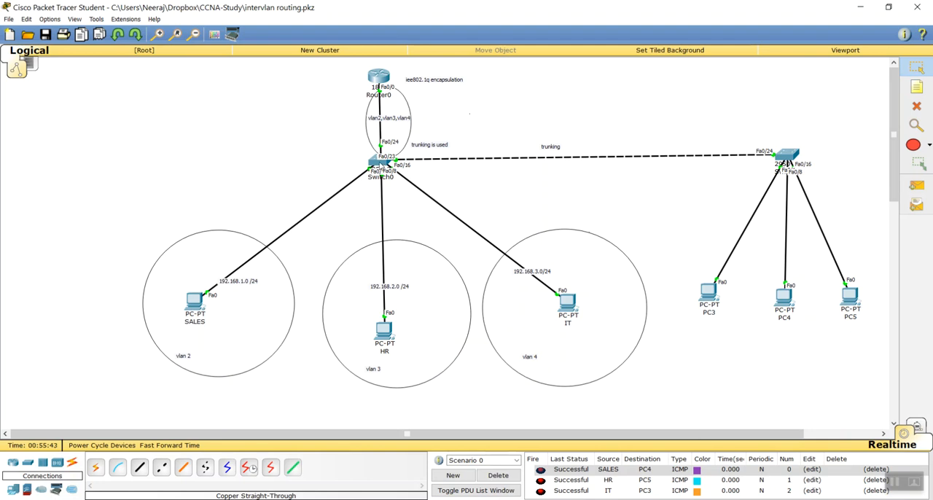
{"action": "left_click_drag", "start_coordinate": [551, 149], "coordinate": [565, 147]}
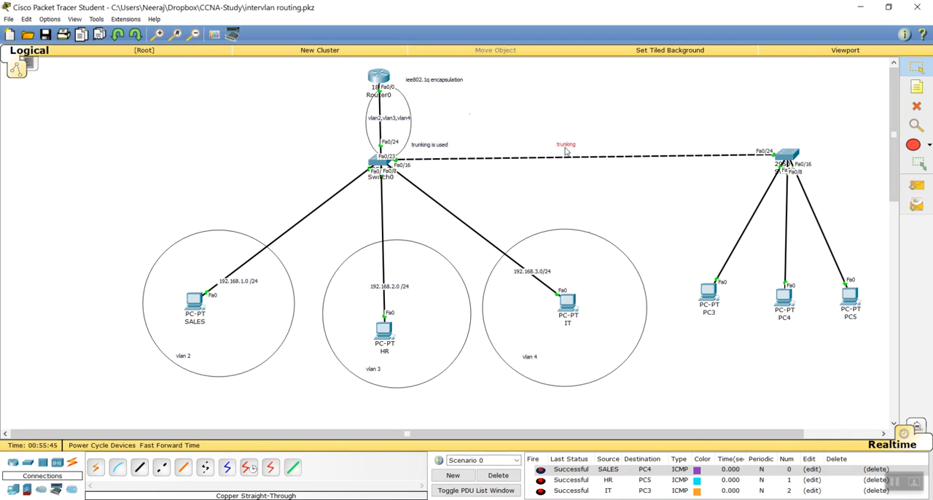